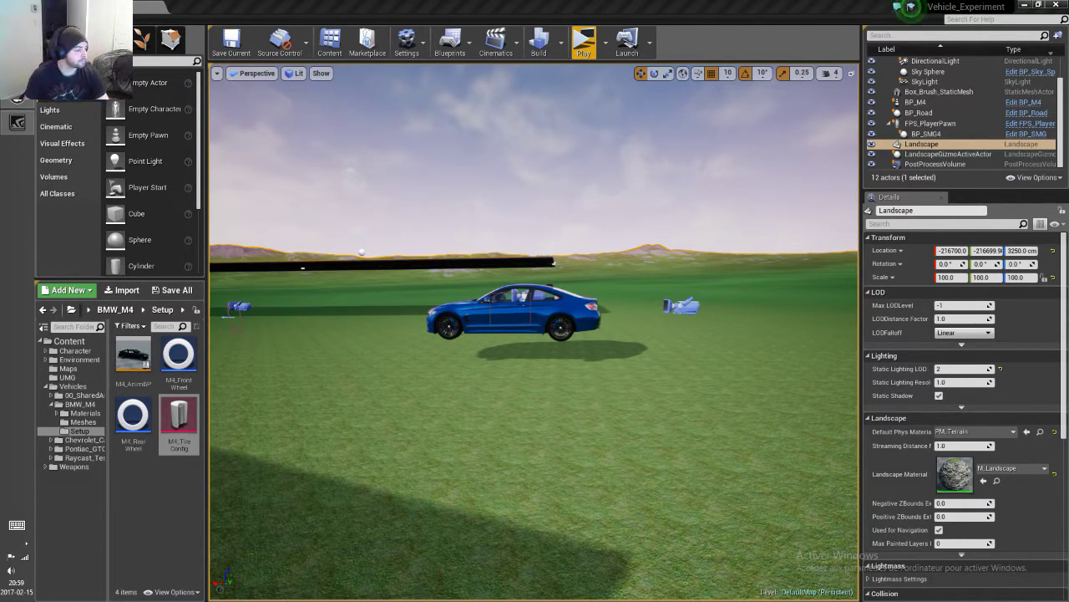
Browse to Weapons > SMG > Anims and open the SMG_Fire_Anim animation
{"action": "middle_click_drag", "start_coordinate": [370, 327], "coordinate": [442, 345]}
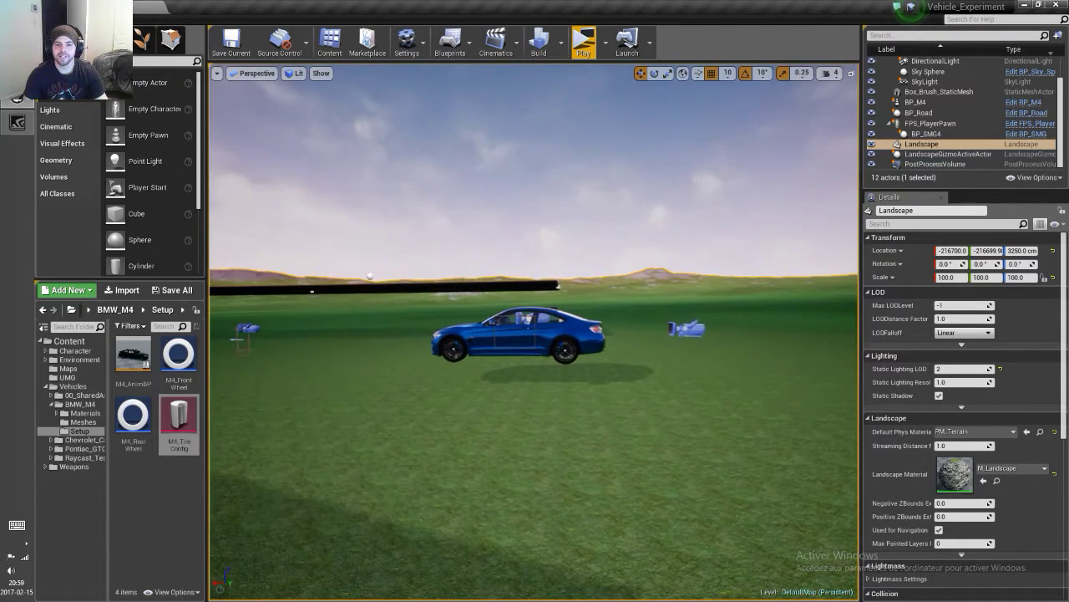
{"action": "right_click_drag", "start_coordinate": [441, 345], "coordinate": [442, 345]}
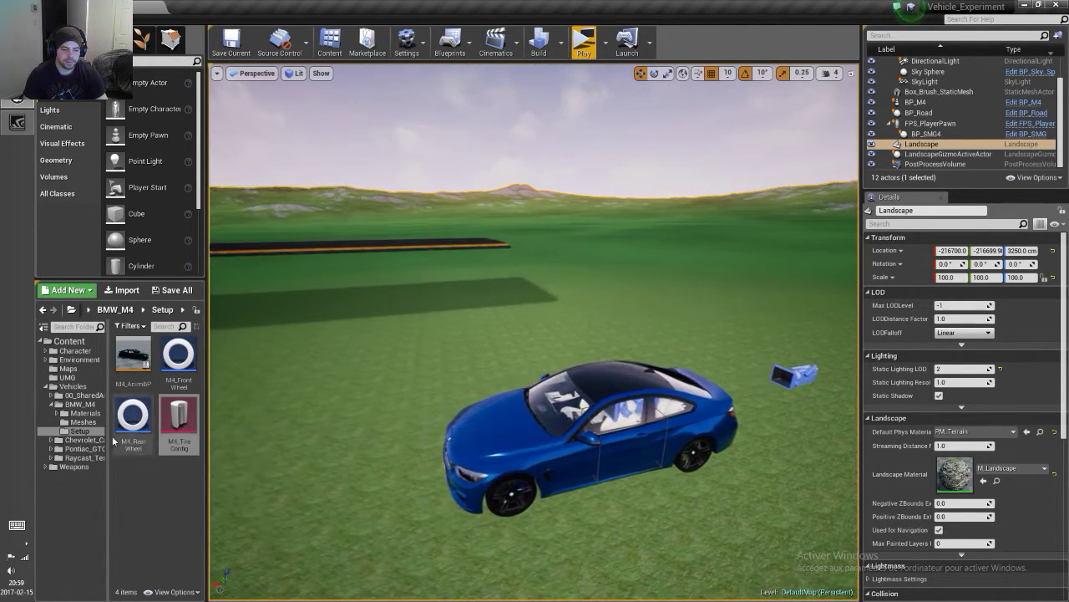
{"action": "left_click", "coordinate": [81, 468]}
{"action": "double_click", "coordinate": [133, 352]}
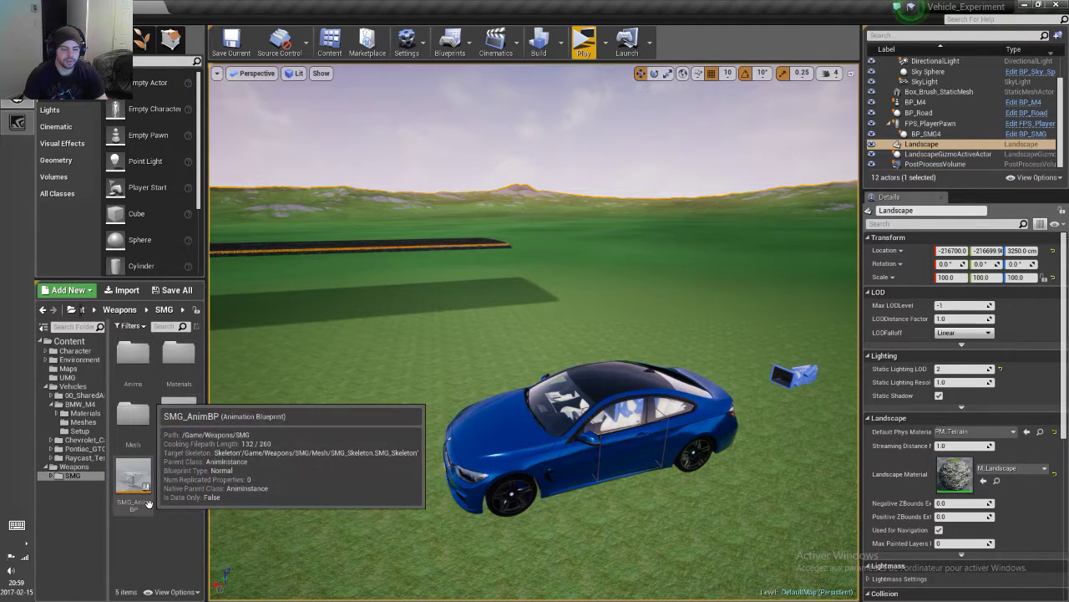
{"action": "double_click", "coordinate": [133, 355]}
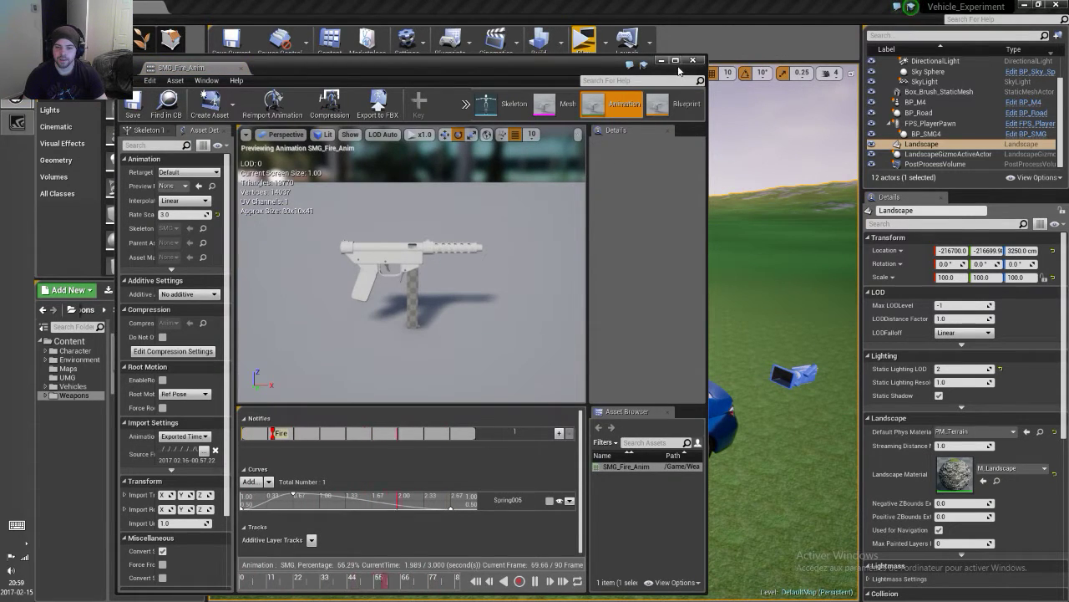
Maximize the SMG_Fire_Anim editor and zoom in on a side view of the receiver
{"action": "left_click", "coordinate": [675, 60]}
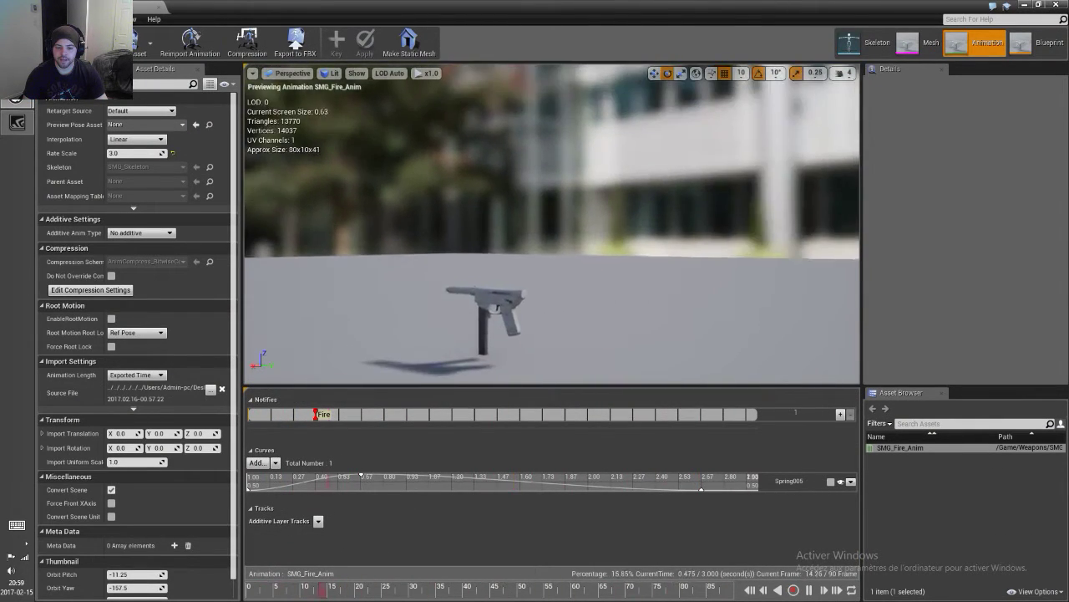
{"action": "left_click_drag", "start_coordinate": [551, 251], "coordinate": [501, 276], "text": "alt"}
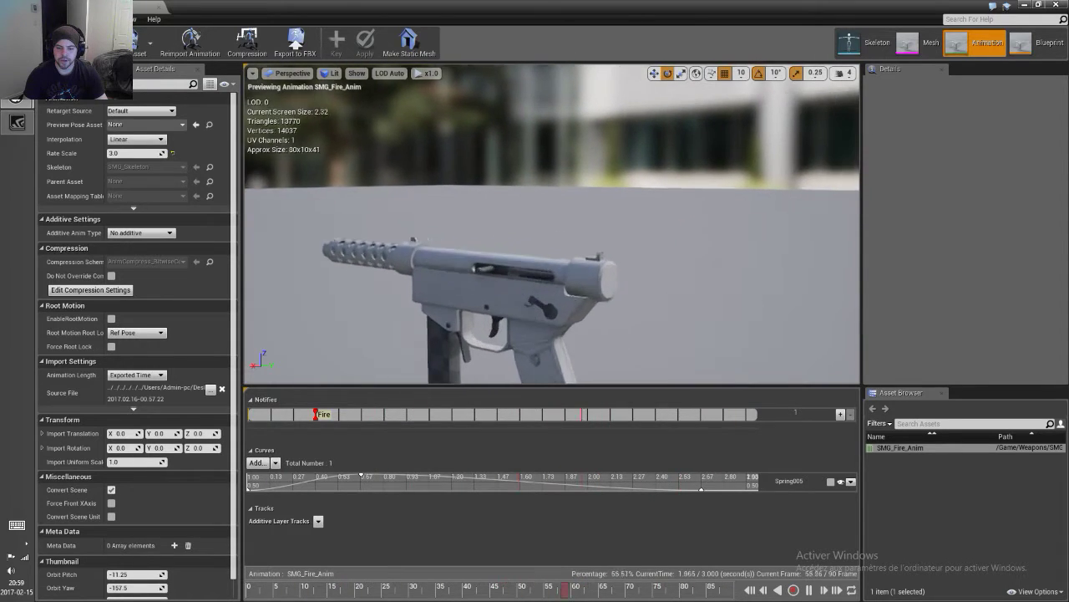
{"action": "scroll", "coordinate": [552, 224], "scroll_direction": "up", "scroll_amount": 3}
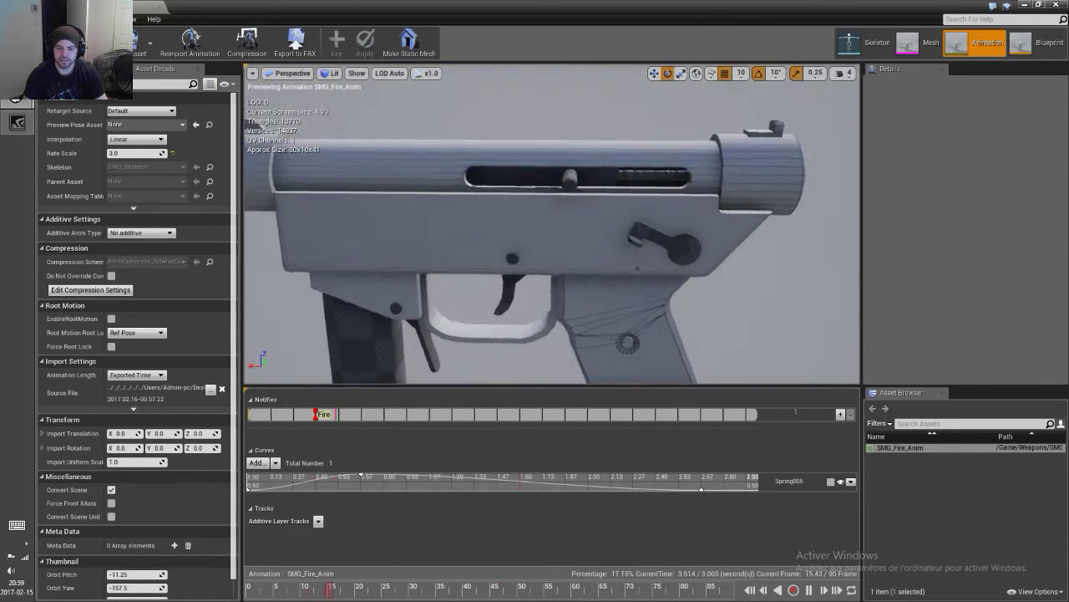
{"action": "scroll", "coordinate": [551, 224], "scroll_direction": "up", "scroll_amount": 3}
{"action": "scroll", "coordinate": [551, 224], "scroll_direction": "up", "scroll_amount": 2}
{"action": "scroll", "coordinate": [551, 224], "scroll_direction": "up", "scroll_amount": 3}
{"action": "left_click_drag", "start_coordinate": [552, 225], "coordinate": [468, 251], "text": "alt"}
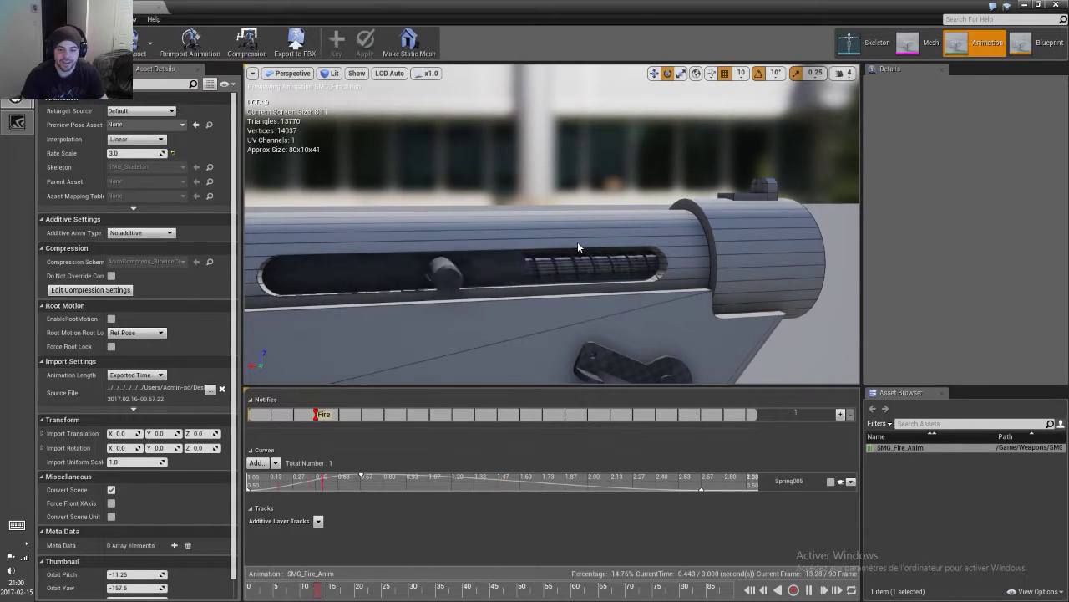
Pause the firing preview near its start, viewing the barrel spring
{"action": "mouse_move", "coordinate": [558, 251]}
{"action": "left_mouse_down"}
{"action": "mouse_move", "coordinate": [585, 251]}
{"action": "mouse_move", "coordinate": [585, 267]}
{"action": "mouse_move", "coordinate": [619, 268]}
{"action": "left_mouse_up"}
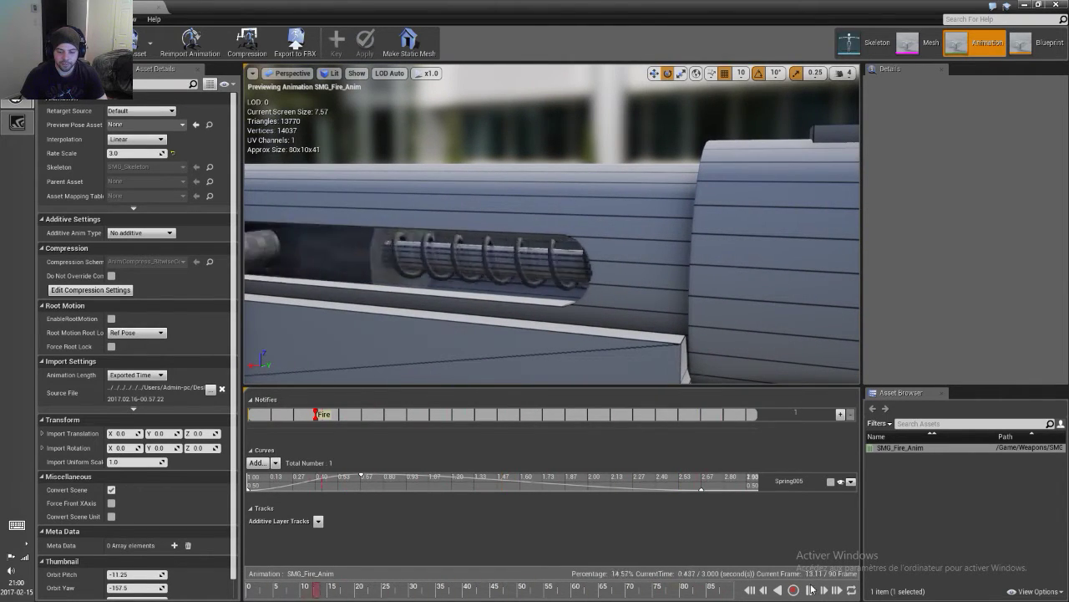
{"action": "left_click", "coordinate": [811, 591]}
{"action": "mouse_move", "coordinate": [595, 377]}
{"action": "left_mouse_down"}
{"action": "mouse_move", "coordinate": [594, 359]}
{"action": "mouse_move", "coordinate": [594, 372]}
{"action": "left_mouse_up"}
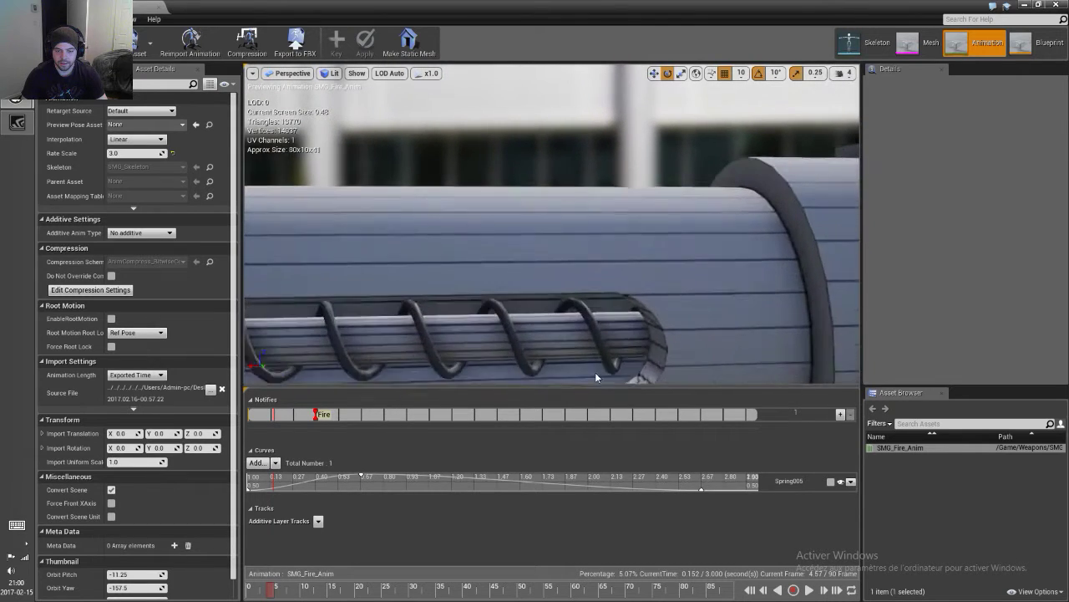
Step the paused fire animation forward frame by frame to about frame 51
{"action": "left_click", "coordinate": [823, 591]}
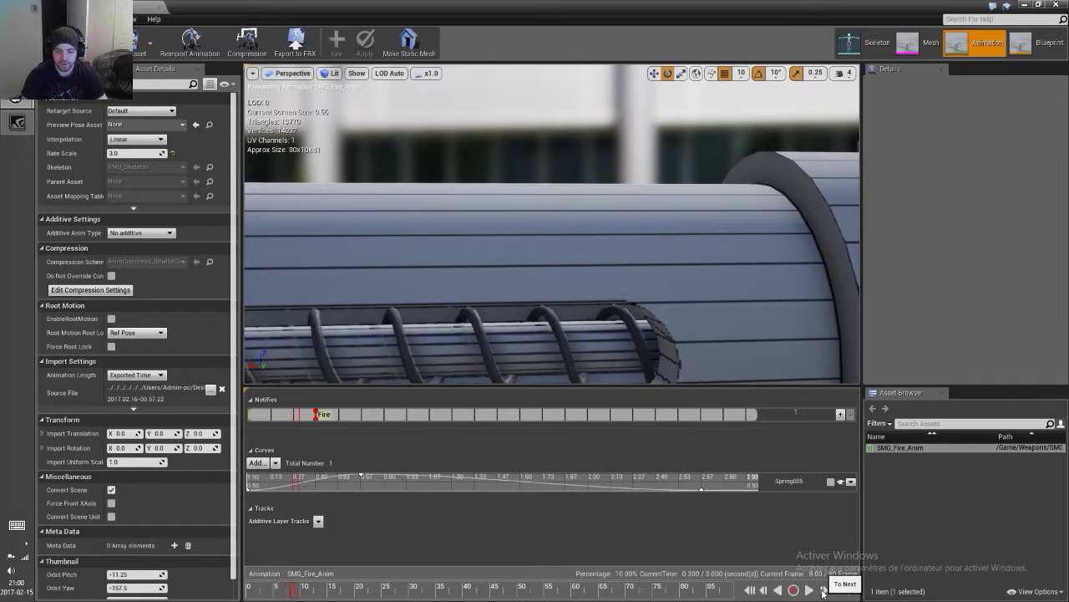
{"action": "left_click", "coordinate": [823, 591]}
{"action": "left_click", "coordinate": [823, 591]}
{"action": "left_click", "coordinate": [823, 591]}
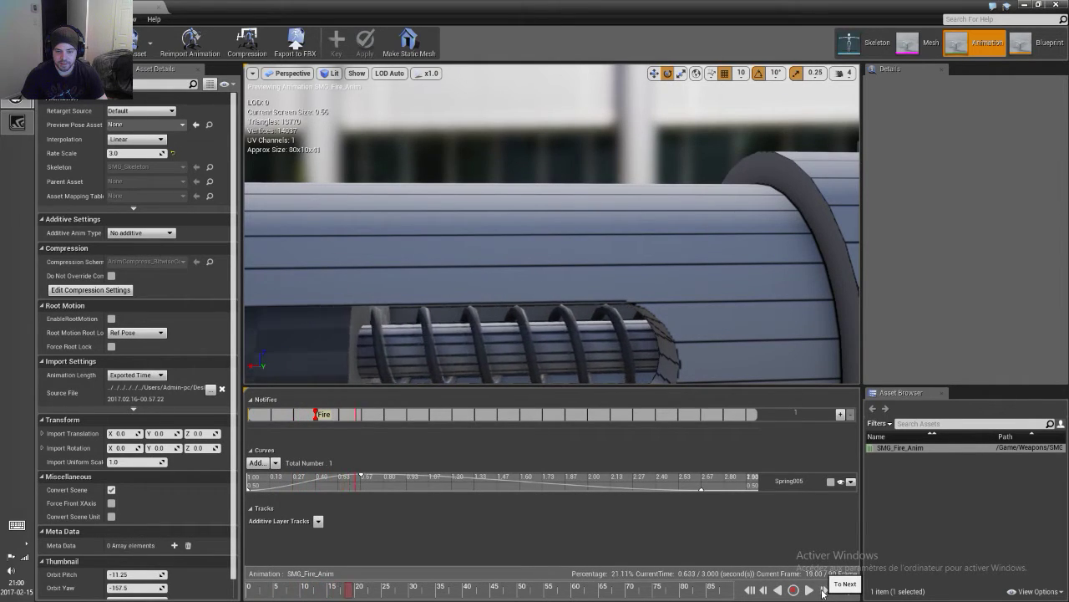
{"action": "left_click", "coordinate": [823, 591]}
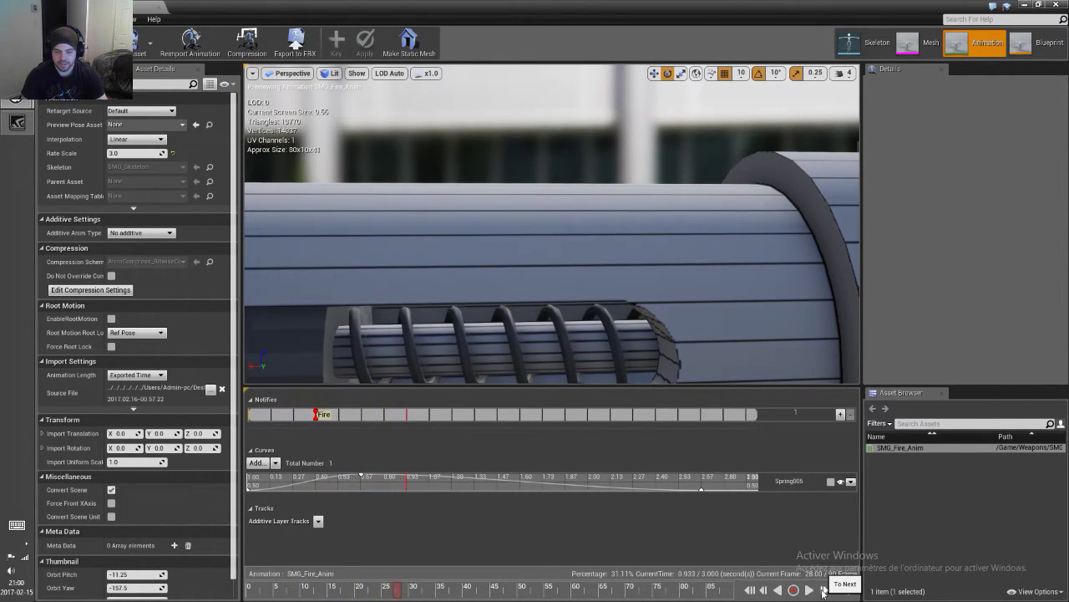
{"action": "left_click", "coordinate": [823, 591]}
{"action": "left_click", "coordinate": [823, 590]}
{"action": "left_click", "coordinate": [823, 590]}
{"action": "left_click", "coordinate": [823, 591]}
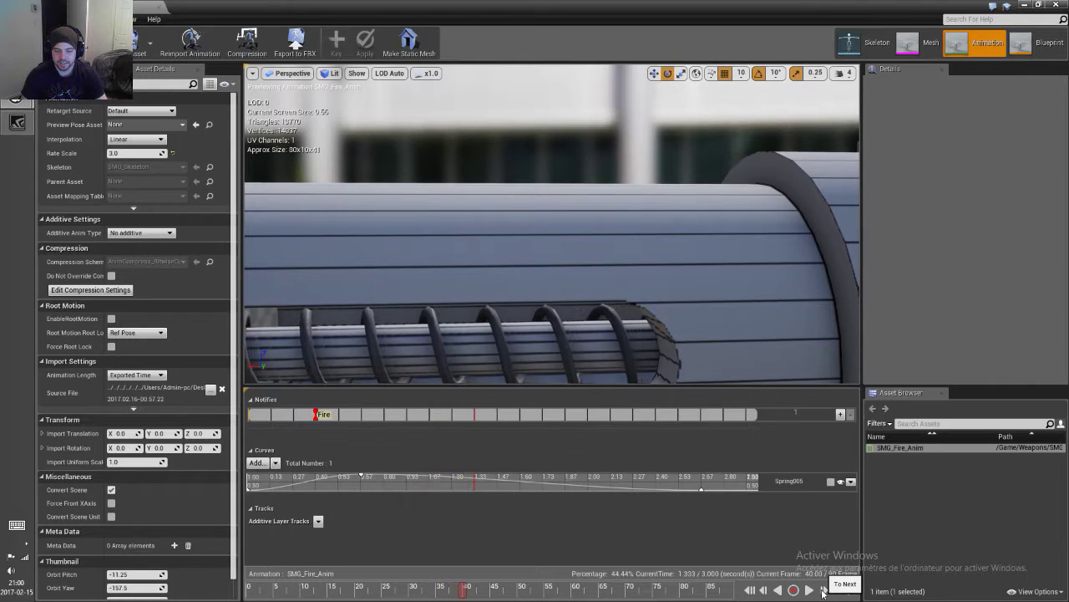
{"action": "left_click", "coordinate": [823, 591]}
{"action": "left_click", "coordinate": [823, 591]}
{"action": "left_click", "coordinate": [823, 590]}
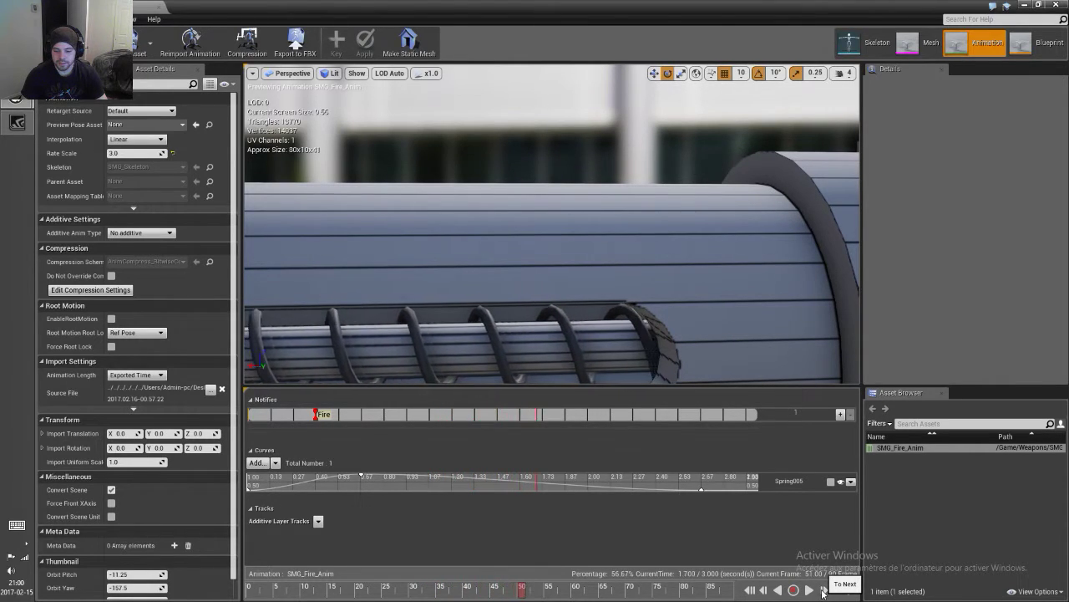
{"action": "left_click", "coordinate": [823, 591]}
{"action": "left_click", "coordinate": [823, 591]}
{"action": "left_click", "coordinate": [823, 590]}
{"action": "left_click", "coordinate": [822, 590]}
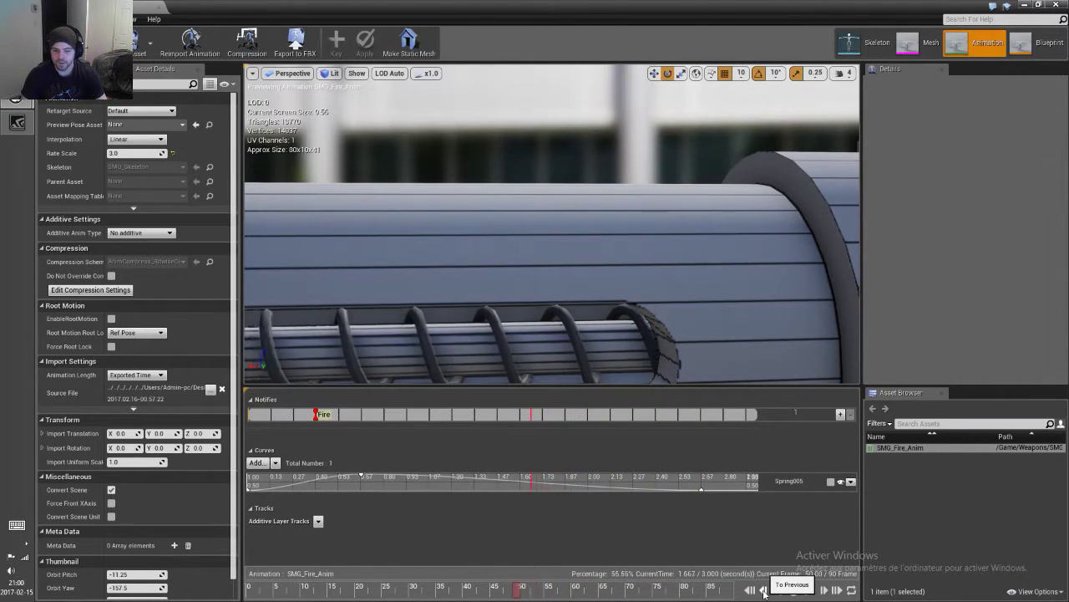
Step the animation back frame by frame to around frame 18, spring compressed
{"action": "left_click", "coordinate": [764, 592]}
{"action": "left_click", "coordinate": [764, 592]}
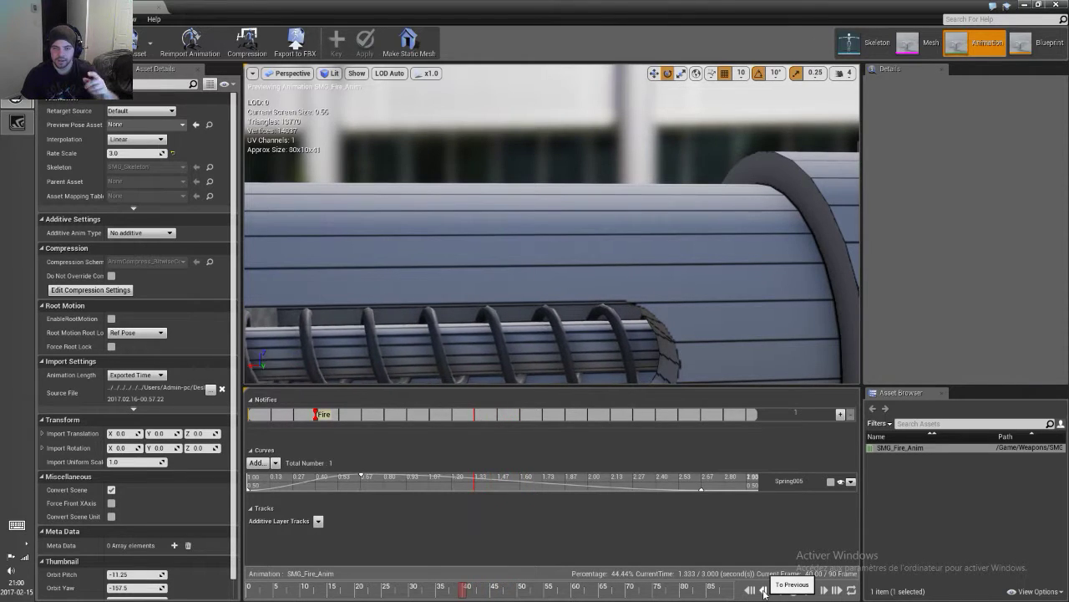
{"action": "left_click", "coordinate": [763, 591]}
{"action": "left_click", "coordinate": [764, 592]}
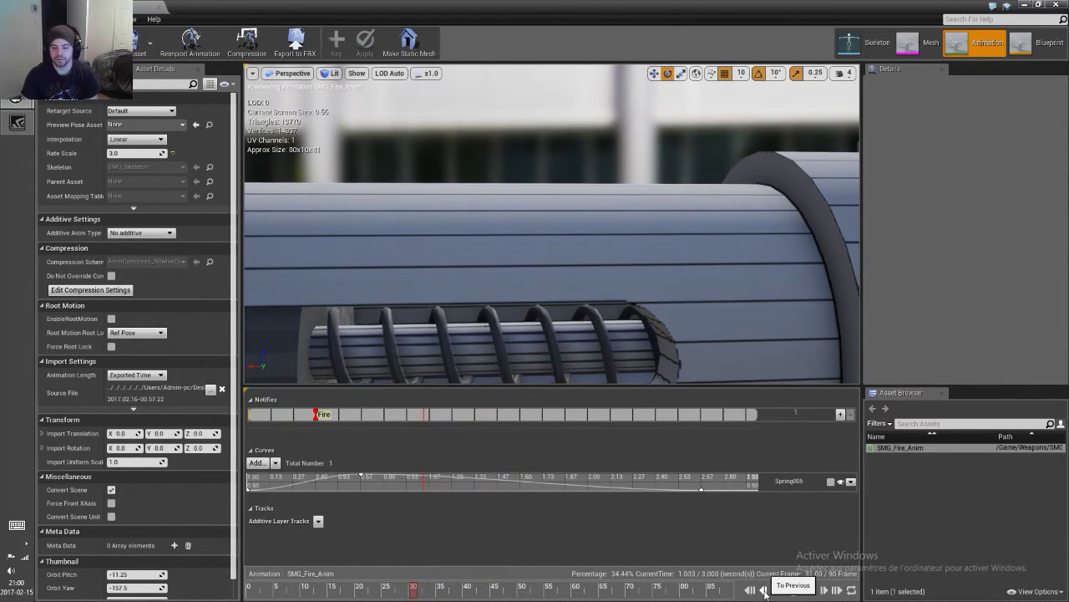
{"action": "left_click", "coordinate": [765, 593]}
{"action": "left_click", "coordinate": [765, 593]}
{"action": "left_click", "coordinate": [765, 593]}
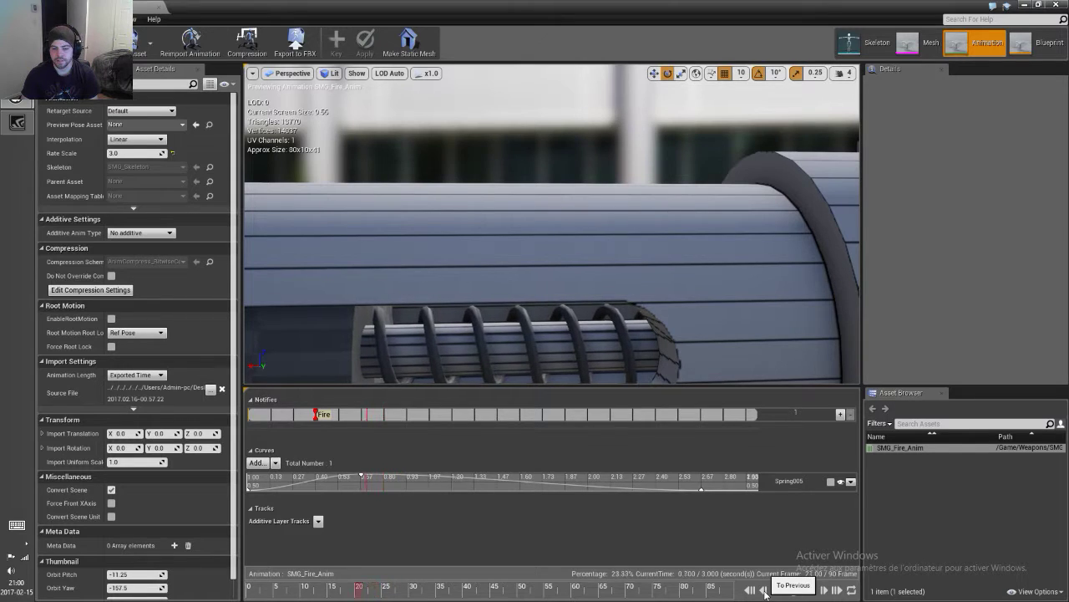
{"action": "left_click", "coordinate": [765, 593]}
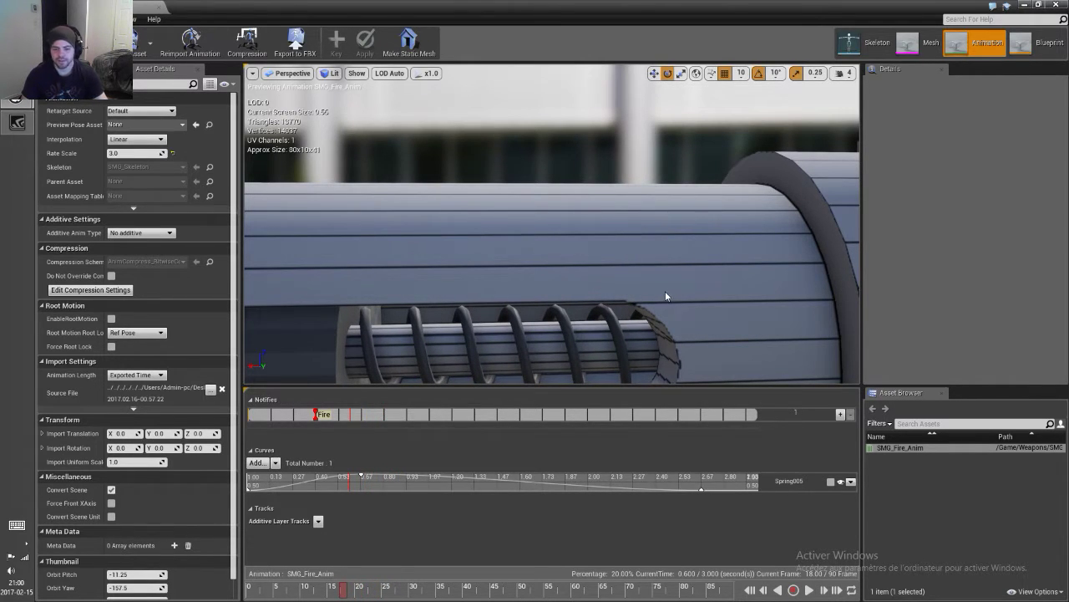
Set the fire animation's Rate Scale to 30 and watch it from several angles
{"action": "mouse_move", "coordinate": [665, 291]}
{"action": "left_mouse_down"}
{"action": "mouse_move", "coordinate": [635, 293]}
{"action": "mouse_move", "coordinate": [635, 317]}
{"action": "left_mouse_up"}
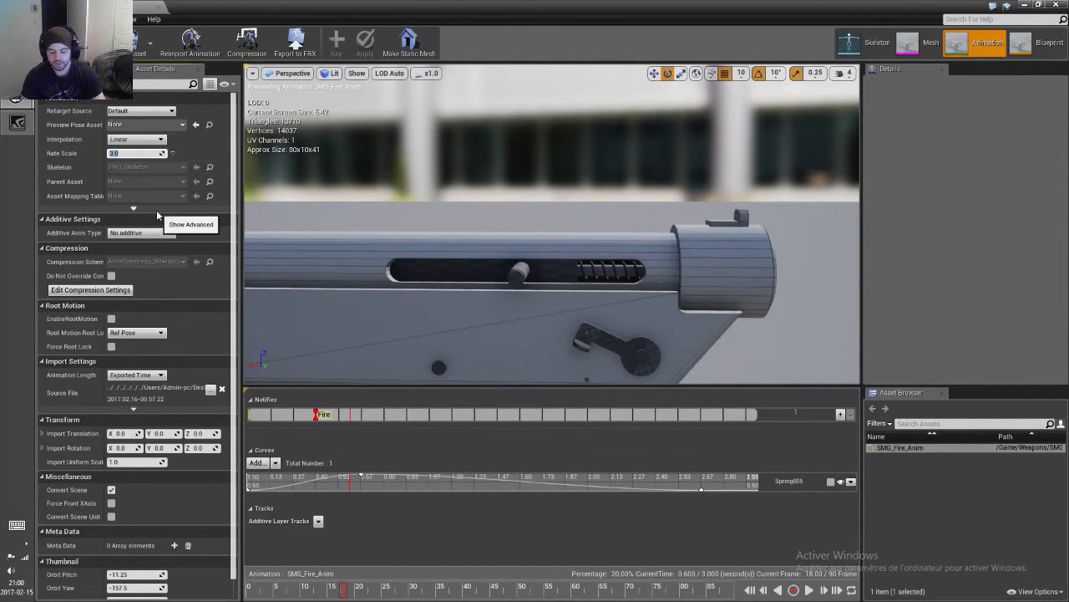
{"action": "type", "text": "30"}
{"action": "key", "text": "Return"}
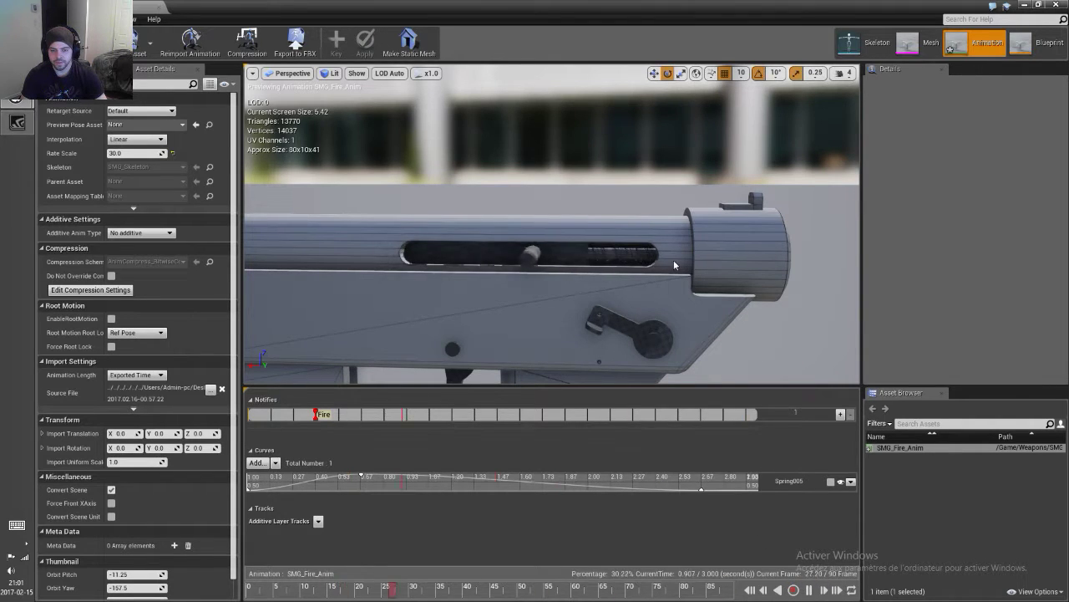
{"action": "mouse_move", "coordinate": [674, 265]}
{"action": "left_mouse_down"}
{"action": "mouse_move", "coordinate": [585, 276]}
{"action": "mouse_move", "coordinate": [635, 276]}
{"action": "left_mouse_up"}
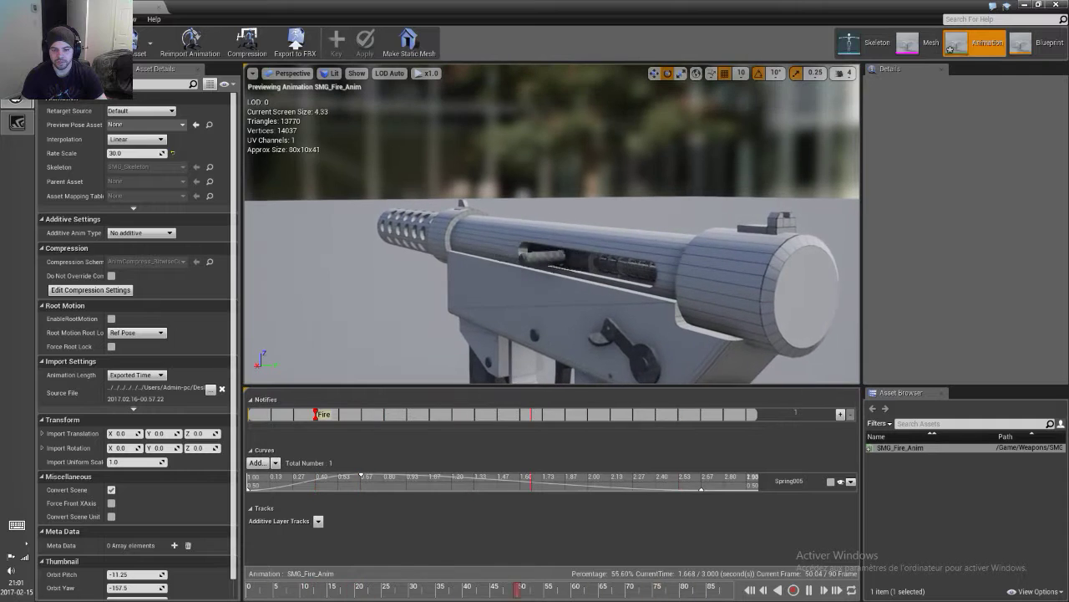
{"action": "mouse_move", "coordinate": [635, 275]}
{"action": "left_mouse_down"}
{"action": "mouse_move", "coordinate": [568, 268]}
{"action": "mouse_move", "coordinate": [534, 242]}
{"action": "left_mouse_up"}
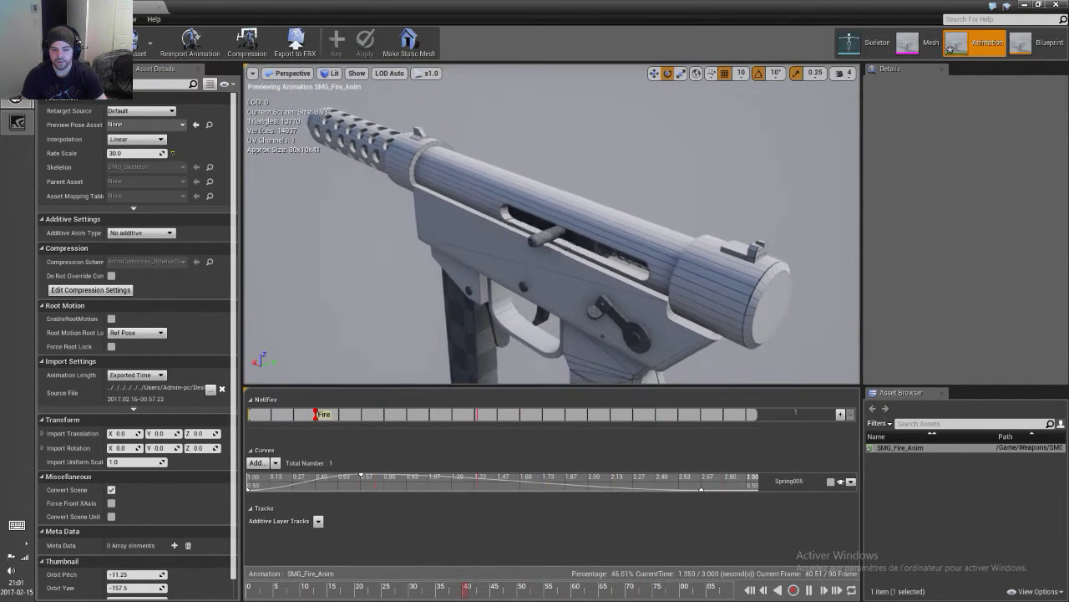
{"action": "scroll", "coordinate": [551, 233], "scroll_direction": "down", "scroll_amount": 2}
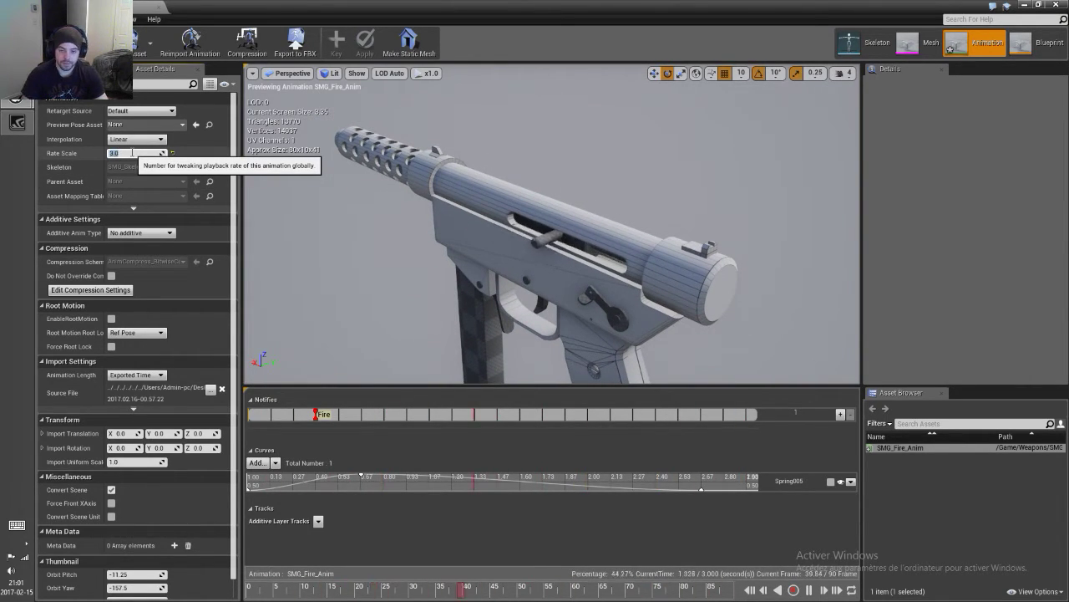
Orbit toward the muzzle to watch the firing loop at rate scale 3.0
{"action": "scroll", "coordinate": [551, 234], "scroll_direction": "up", "scroll_amount": 3}
{"action": "scroll", "coordinate": [551, 234], "scroll_direction": "up", "scroll_amount": 3}
{"action": "scroll", "coordinate": [551, 234], "scroll_direction": "up", "scroll_amount": 4}
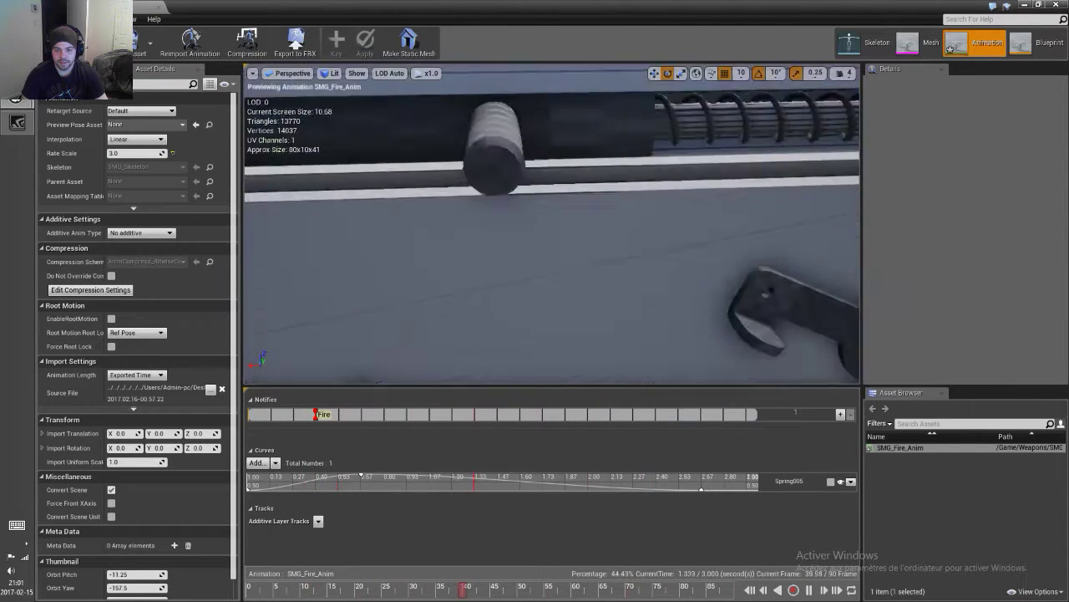
{"action": "scroll", "coordinate": [552, 234], "scroll_direction": "down", "scroll_amount": 3}
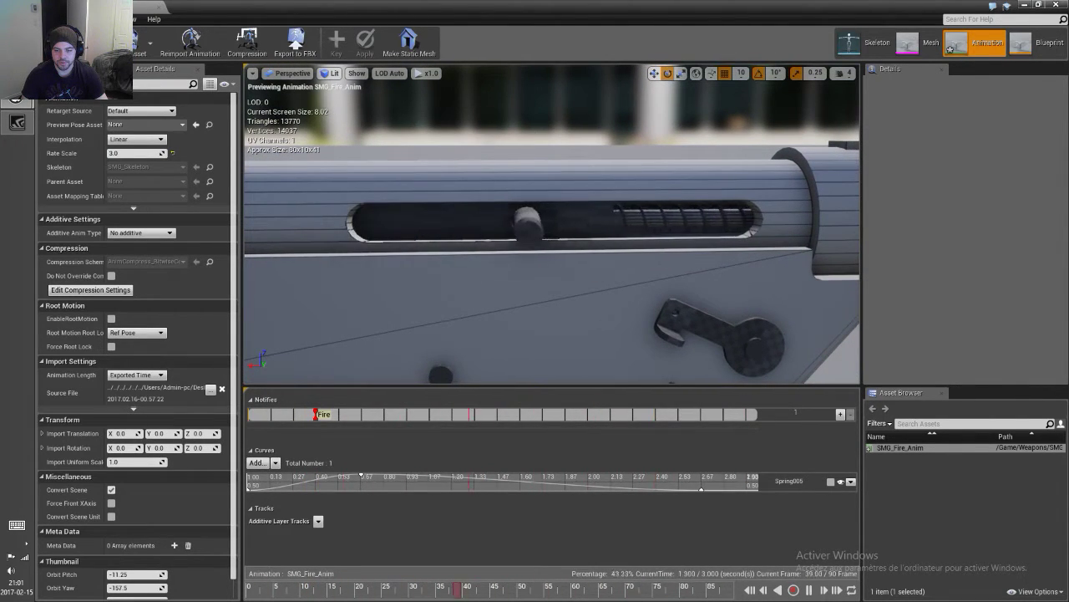
{"action": "mouse_move", "coordinate": [551, 234]}
{"action": "right_mouse_down"}
{"action": "mouse_move", "coordinate": [468, 251]}
{"action": "mouse_move", "coordinate": [410, 251]}
{"action": "mouse_move", "coordinate": [392, 234]}
{"action": "mouse_move", "coordinate": [385, 250]}
{"action": "mouse_move", "coordinate": [364, 239]}
{"action": "mouse_move", "coordinate": [384, 251]}
{"action": "right_mouse_up"}
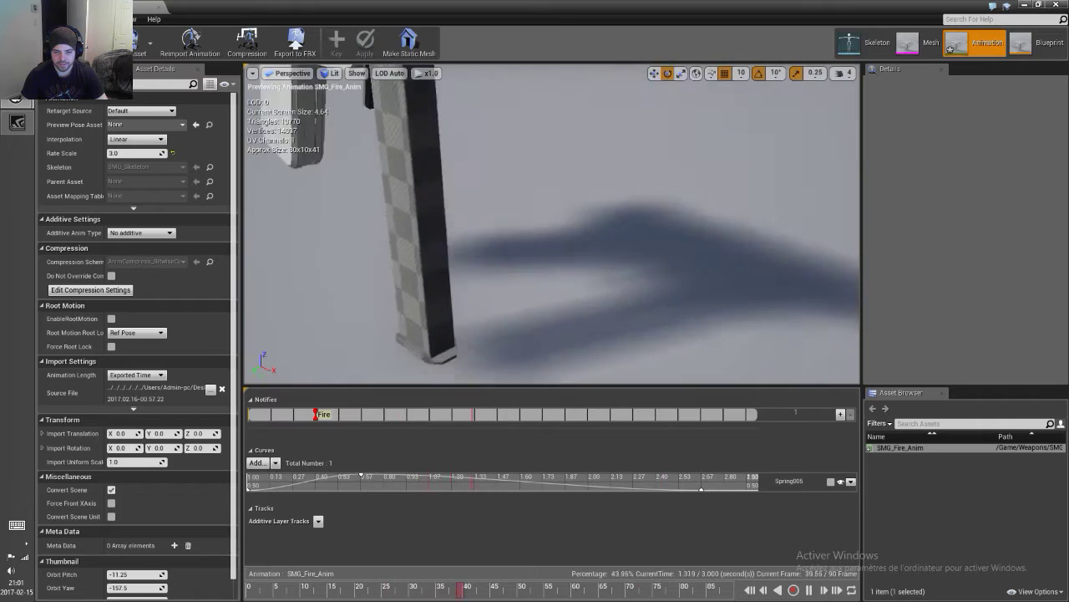
In Skeleton mode, drag the B_Magazine bone down so the magazine drops from the grip
{"action": "left_click", "coordinate": [860, 42]}
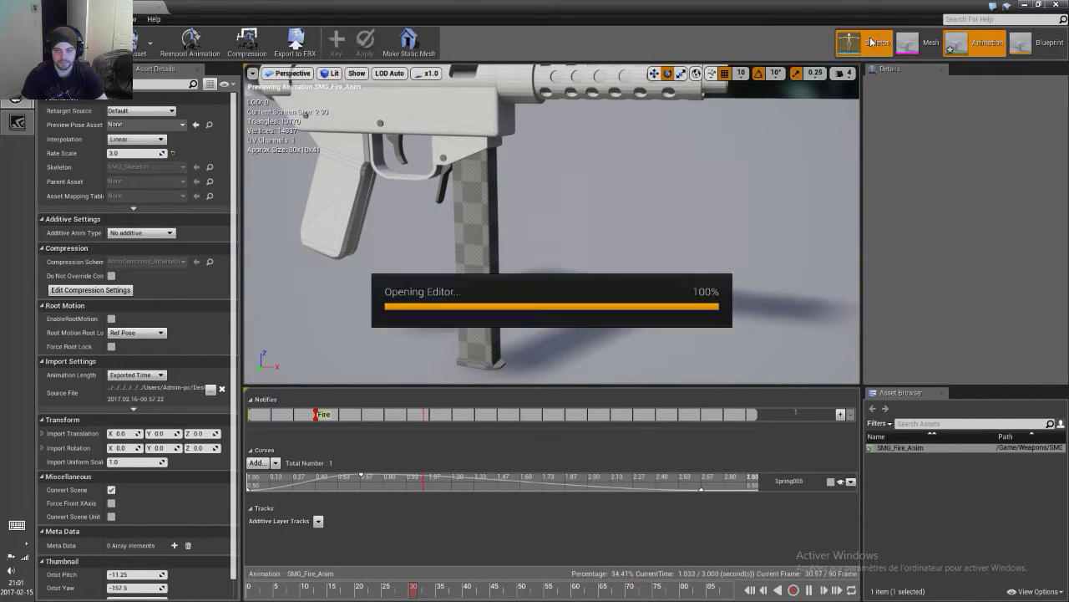
{"action": "left_click", "coordinate": [80, 109]}
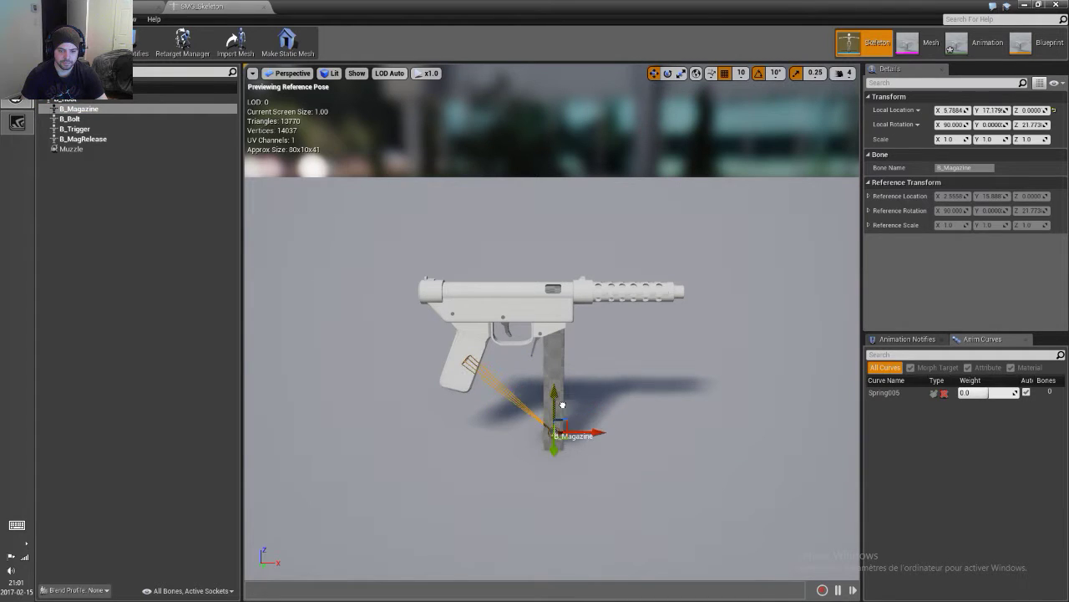
{"action": "left_click_drag", "start_coordinate": [562, 405], "coordinate": [566, 490]}
{"action": "mouse_move", "coordinate": [565, 489]}
{"action": "right_mouse_down"}
{"action": "mouse_move", "coordinate": [535, 351]}
{"action": "mouse_move", "coordinate": [656, 466]}
{"action": "right_mouse_up"}
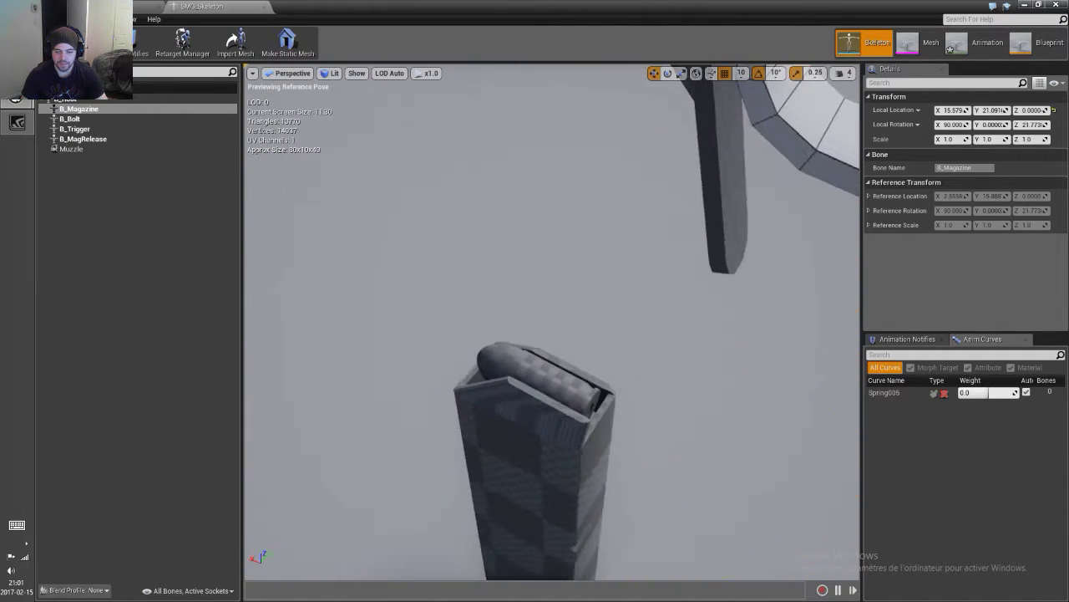
{"action": "right_click_drag", "start_coordinate": [535, 351], "coordinate": [534, 351]}
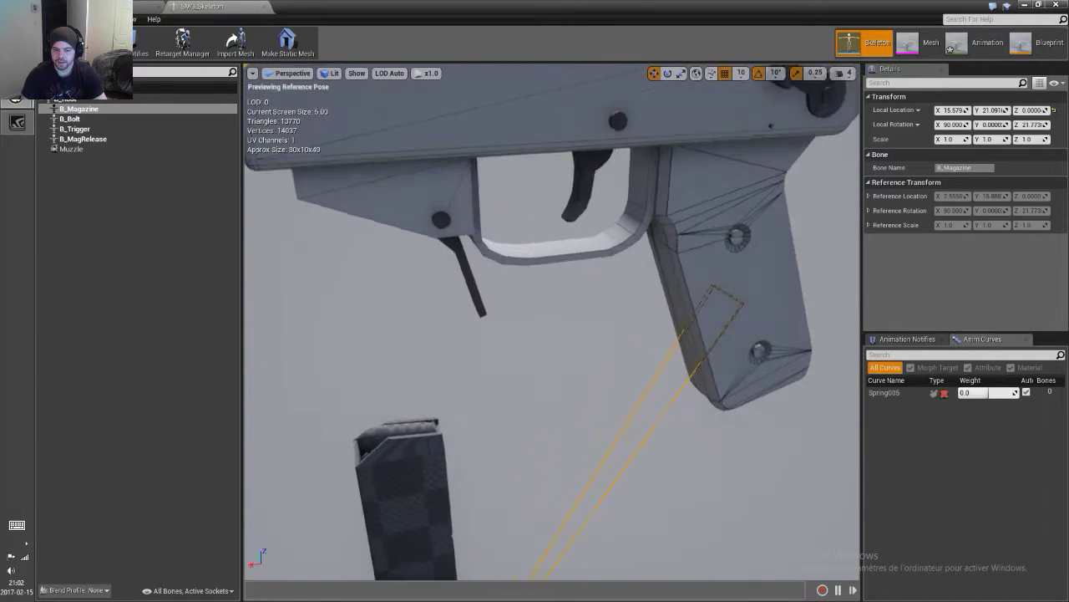
Rotate the B_MagRelease lever bone so its Z rotation reads about 15.85
{"action": "right_click_drag", "start_coordinate": [591, 487], "coordinate": [590, 487]}
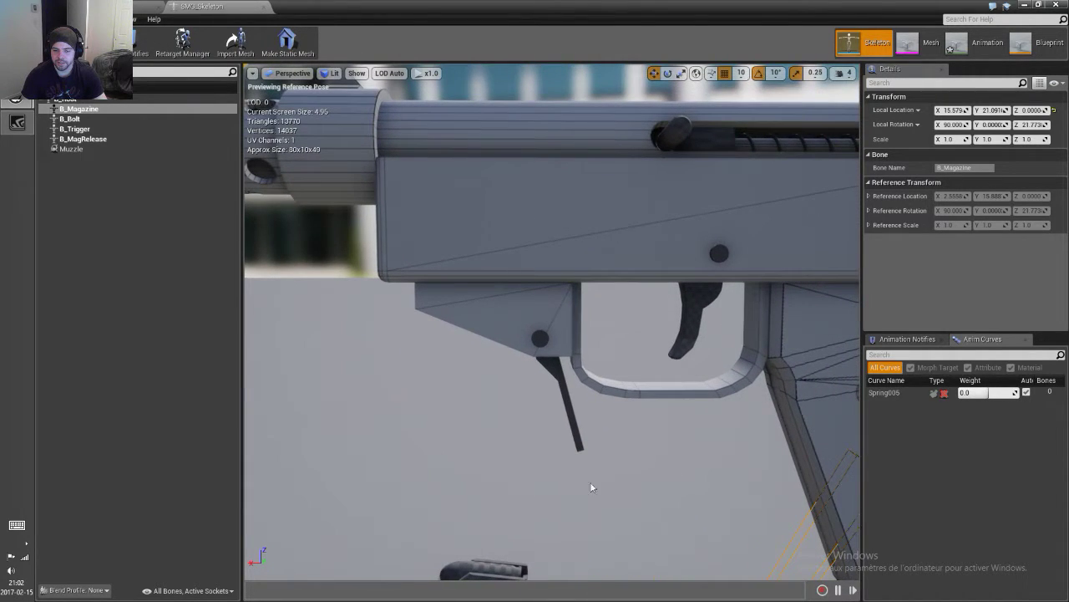
{"action": "left_click", "coordinate": [134, 139]}
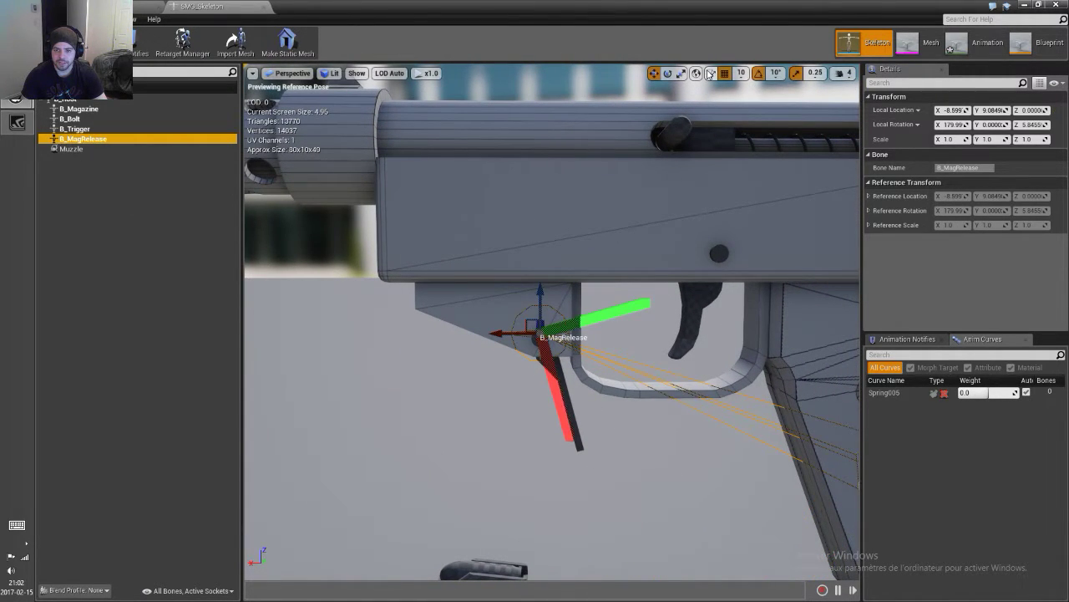
{"action": "left_click", "coordinate": [666, 75]}
{"action": "mouse_move", "coordinate": [575, 290]}
{"action": "left_mouse_down"}
{"action": "mouse_move", "coordinate": [468, 359]}
{"action": "mouse_move", "coordinate": [460, 323]}
{"action": "left_mouse_up"}
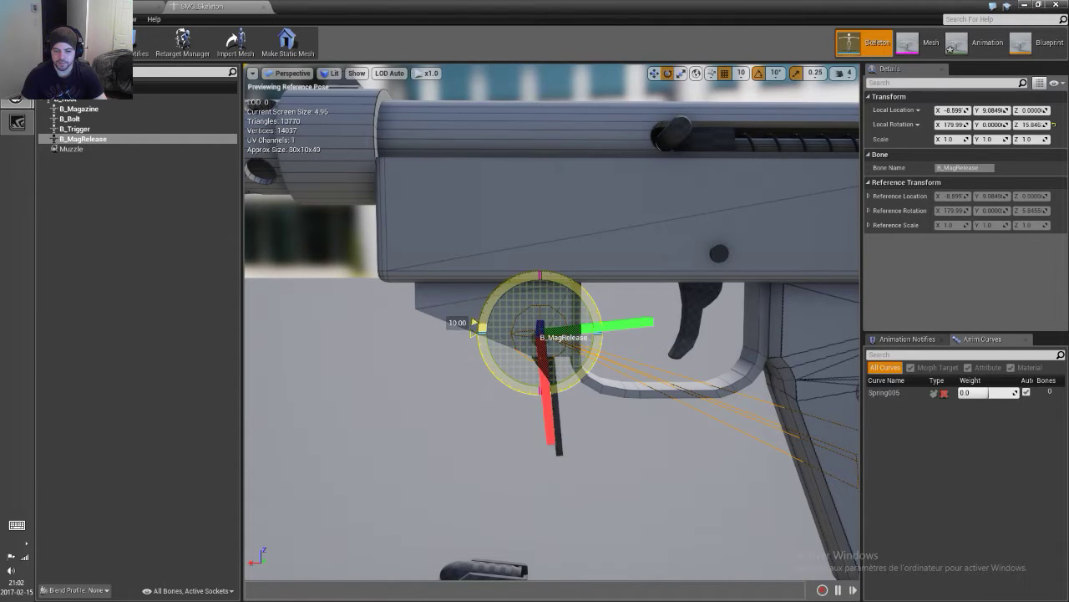
{"action": "mouse_move", "coordinate": [473, 324]}
{"action": "left_mouse_down"}
{"action": "mouse_move", "coordinate": [534, 251]}
{"action": "mouse_move", "coordinate": [552, 301]}
{"action": "left_mouse_up"}
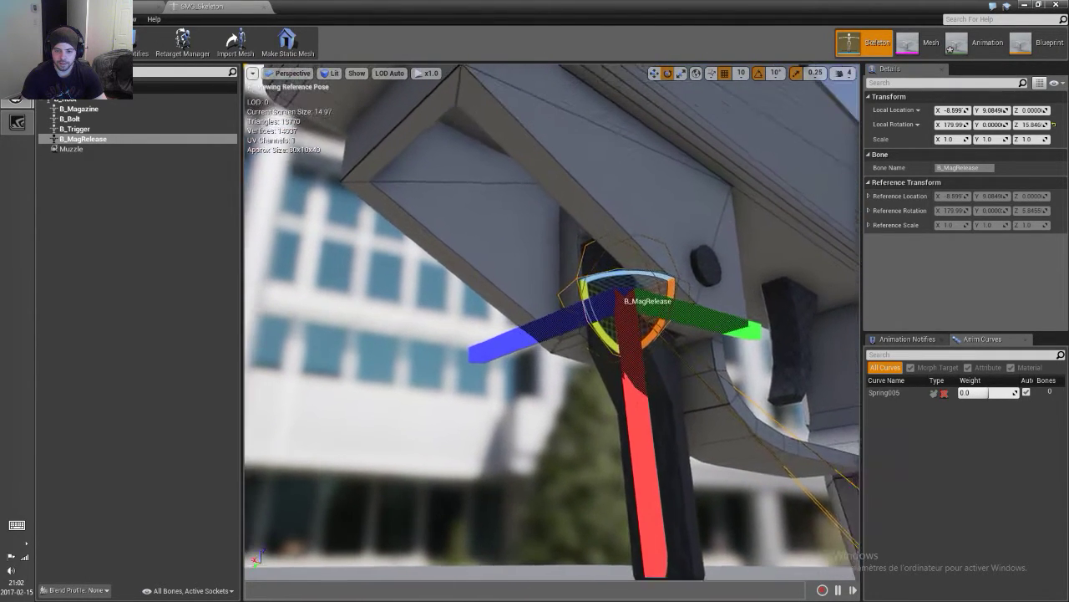
{"action": "mouse_move", "coordinate": [551, 301]}
{"action": "left_mouse_down"}
{"action": "mouse_move", "coordinate": [704, 422]}
{"action": "mouse_move", "coordinate": [669, 451]}
{"action": "mouse_move", "coordinate": [685, 413]}
{"action": "left_mouse_up"}
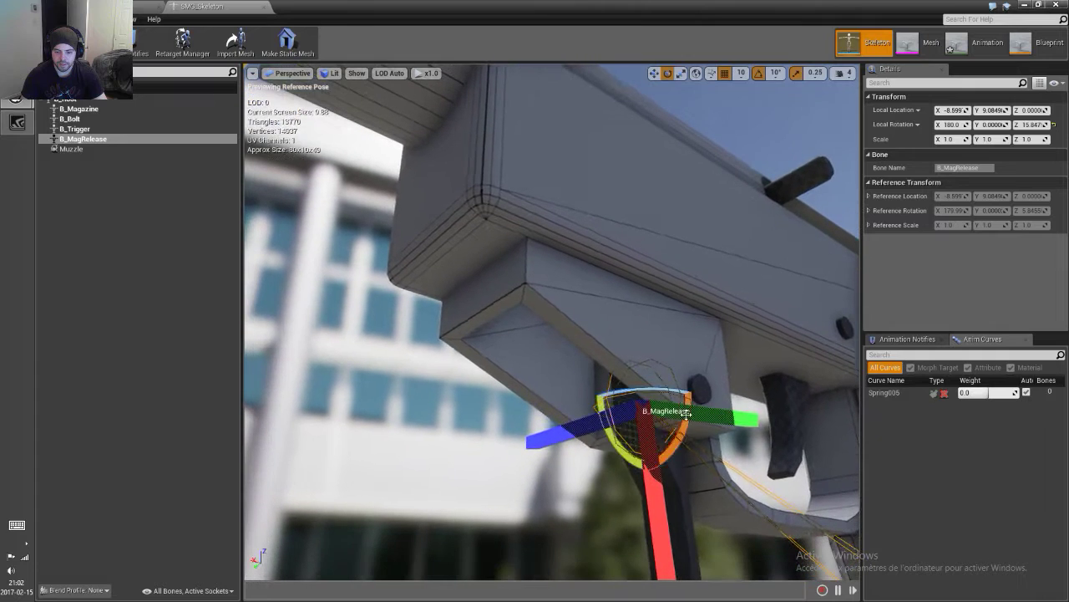
{"action": "left_click_drag", "start_coordinate": [614, 436], "coordinate": [631, 454]}
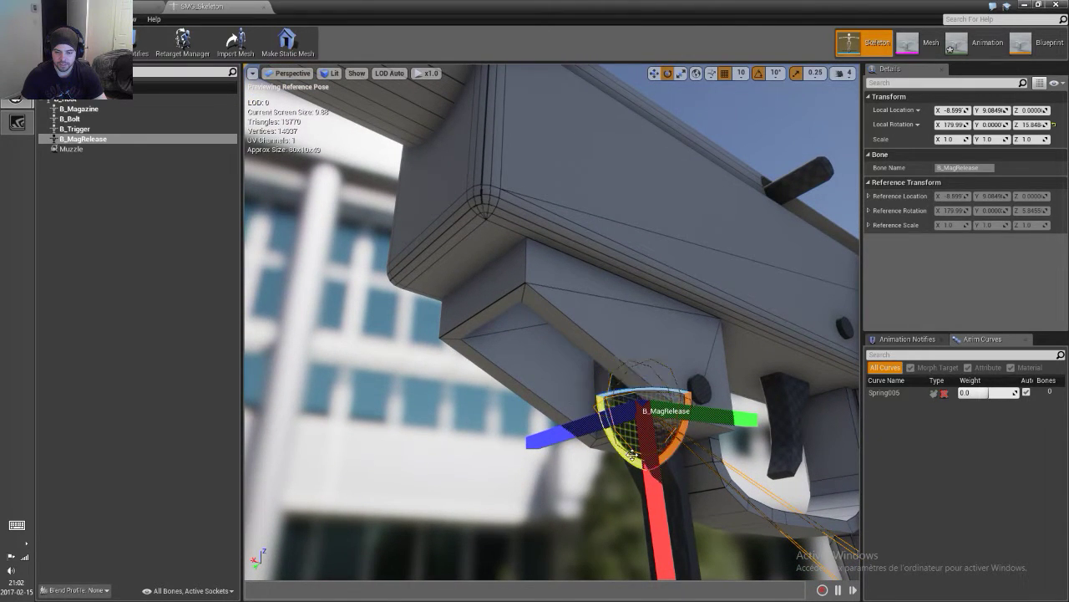
Reselect B_MagRelease, rotate it again, then test a translate and undo it
{"action": "left_click", "coordinate": [92, 139]}
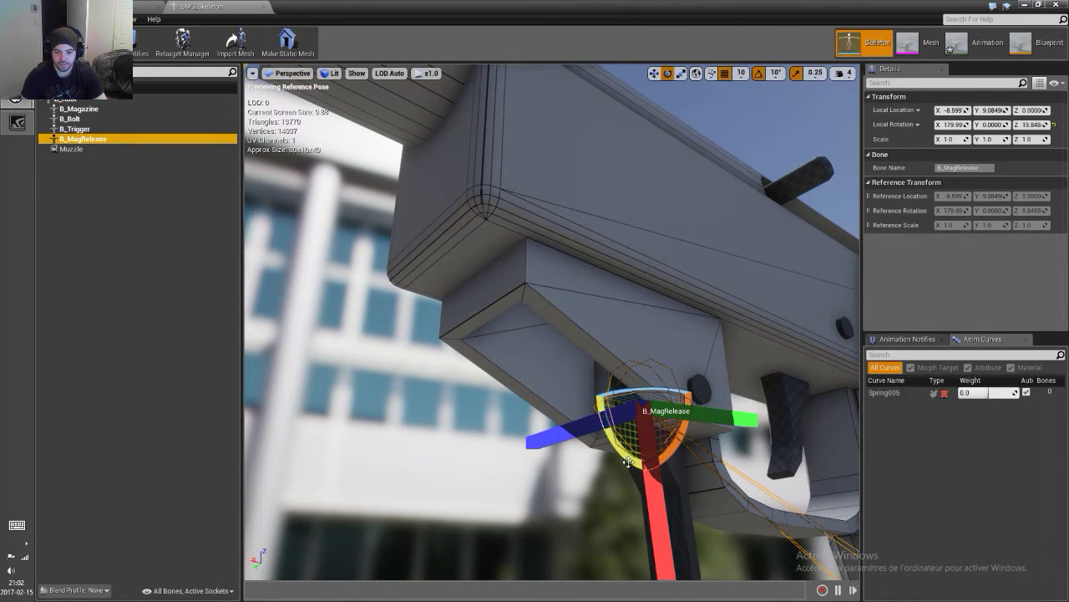
{"action": "left_click", "coordinate": [697, 533]}
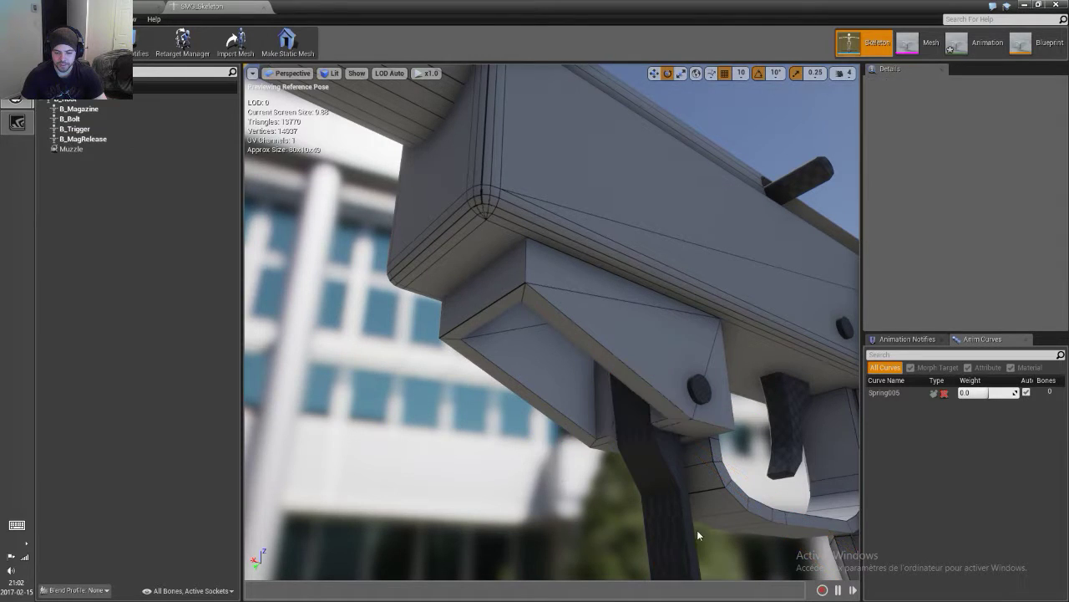
{"action": "left_click", "coordinate": [93, 140]}
{"action": "mouse_move", "coordinate": [609, 439]}
{"action": "left_mouse_down"}
{"action": "mouse_move", "coordinate": [592, 393]}
{"action": "mouse_move", "coordinate": [652, 412]}
{"action": "left_mouse_up"}
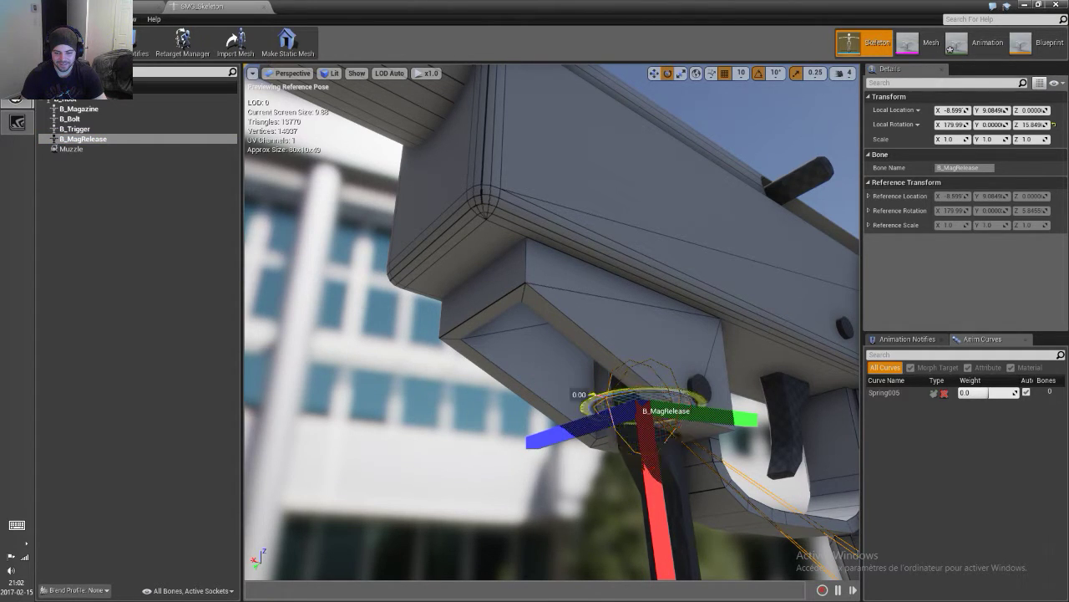
{"action": "left_click", "coordinate": [654, 73]}
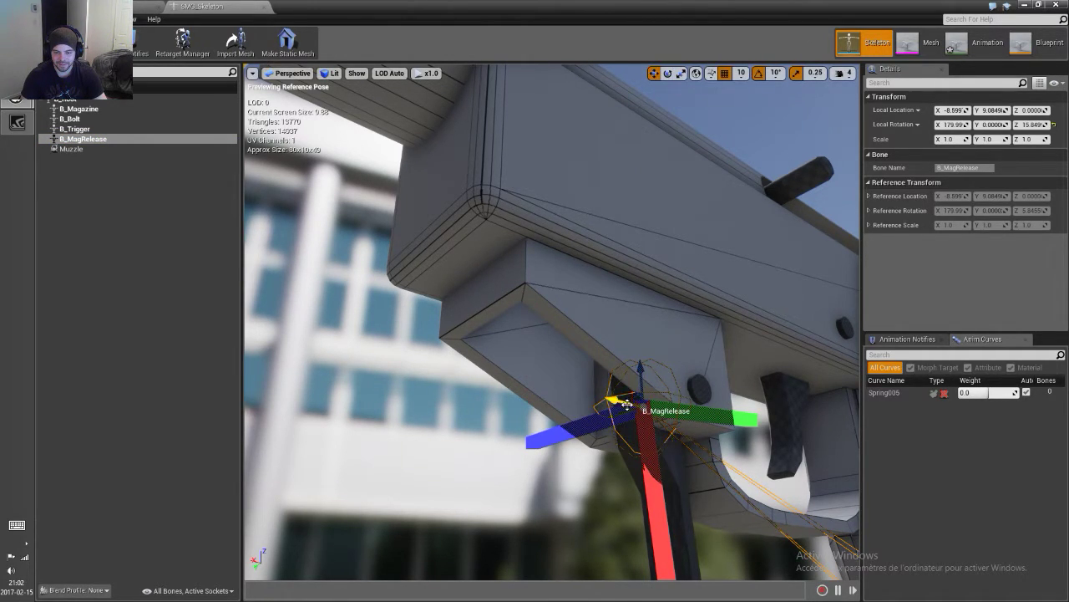
{"action": "left_click_drag", "start_coordinate": [639, 368], "coordinate": [640, 372]}
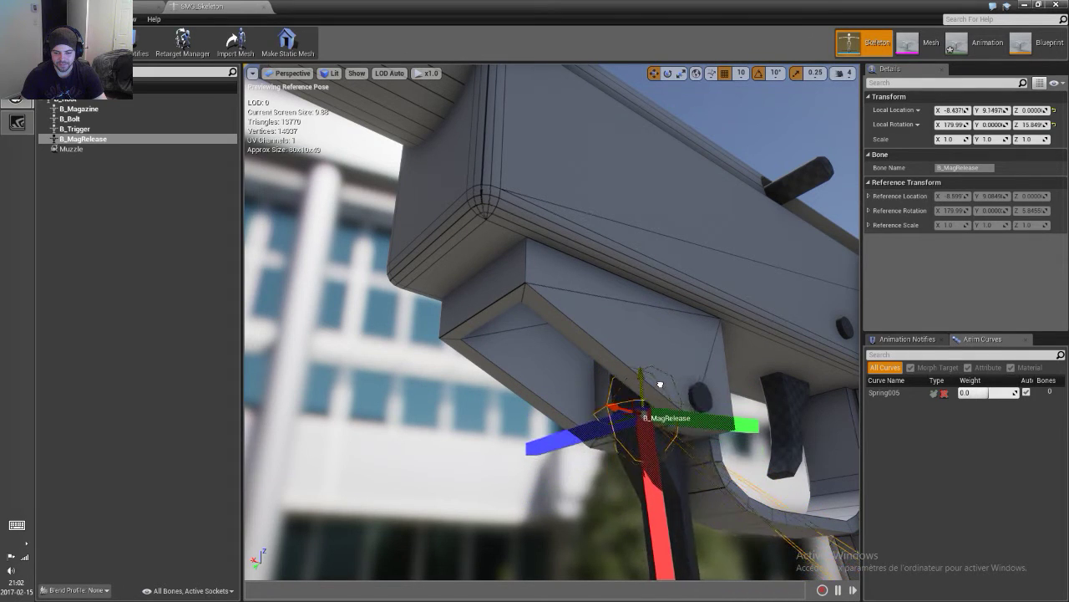
{"action": "key", "text": "ctrl+z"}
{"action": "right_click_drag", "start_coordinate": [739, 458], "coordinate": [739, 458]}
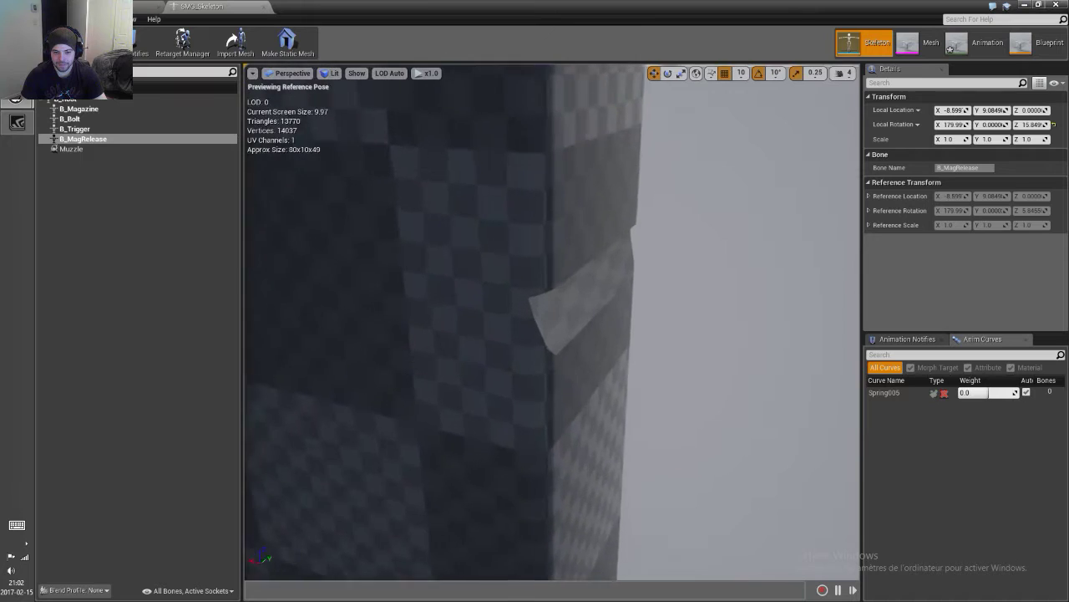
Close SMG_Fire_Anim and open the SMG mesh from Weapons > SMG > Mesh
{"action": "left_click", "coordinate": [158, 8]}
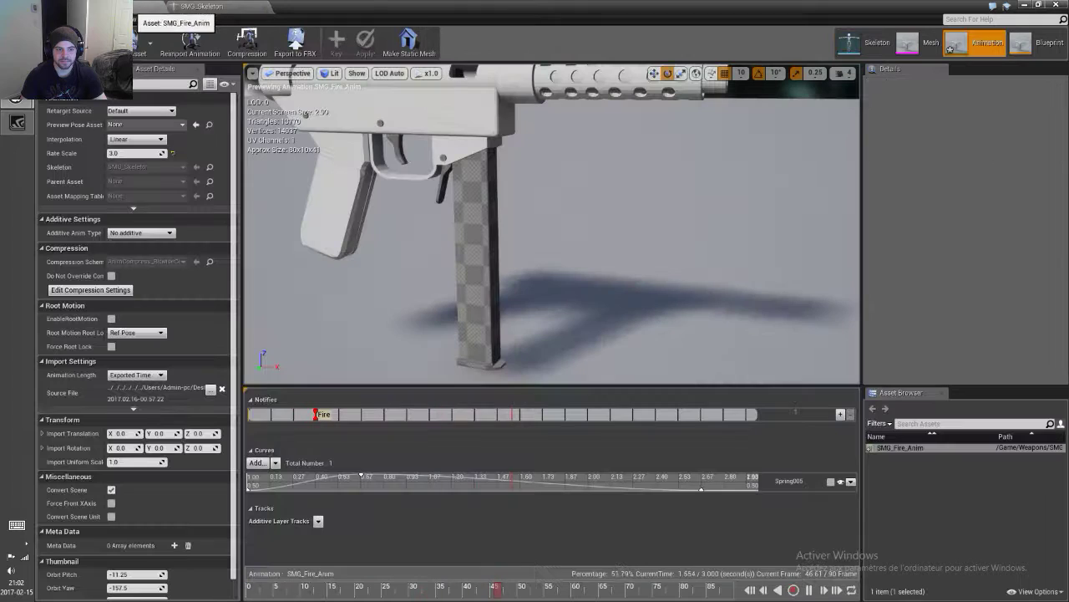
{"action": "left_click", "coordinate": [1058, 5]}
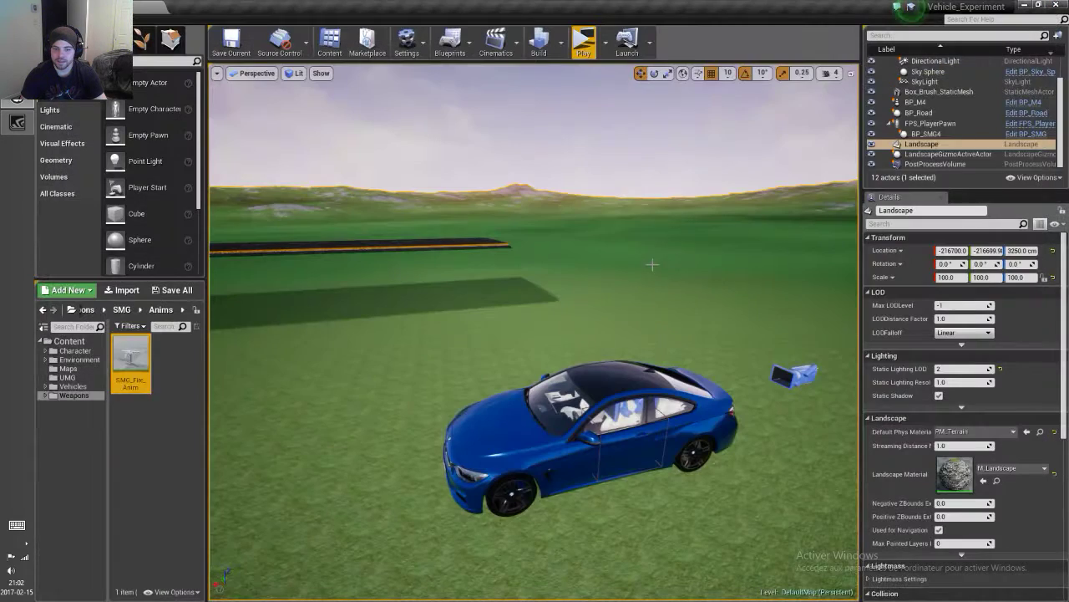
{"action": "left_click_drag", "start_coordinate": [131, 364], "coordinate": [66, 387]}
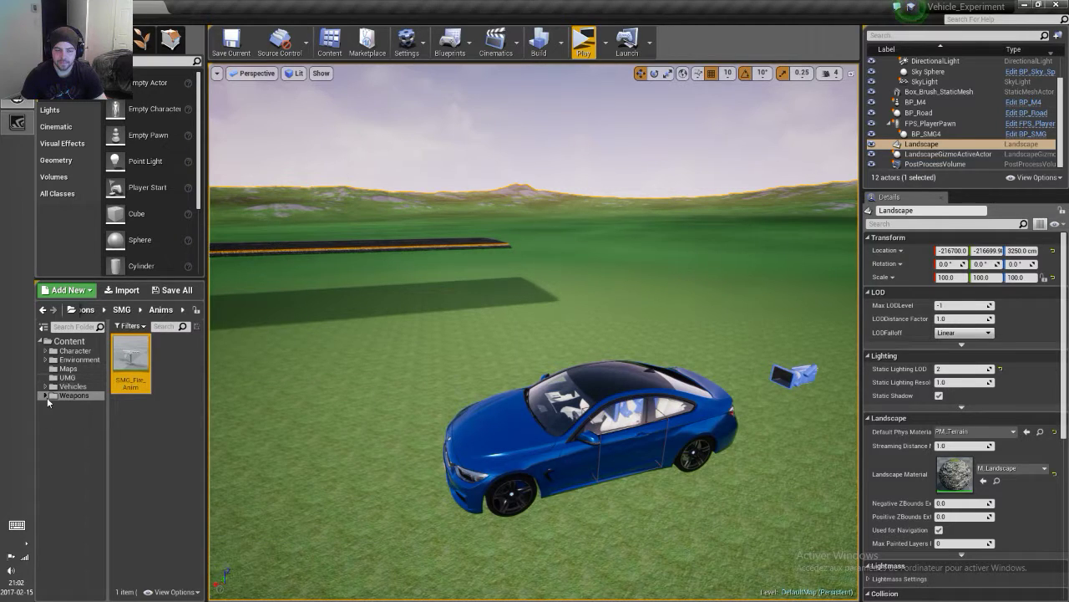
{"action": "left_click", "coordinate": [65, 403]}
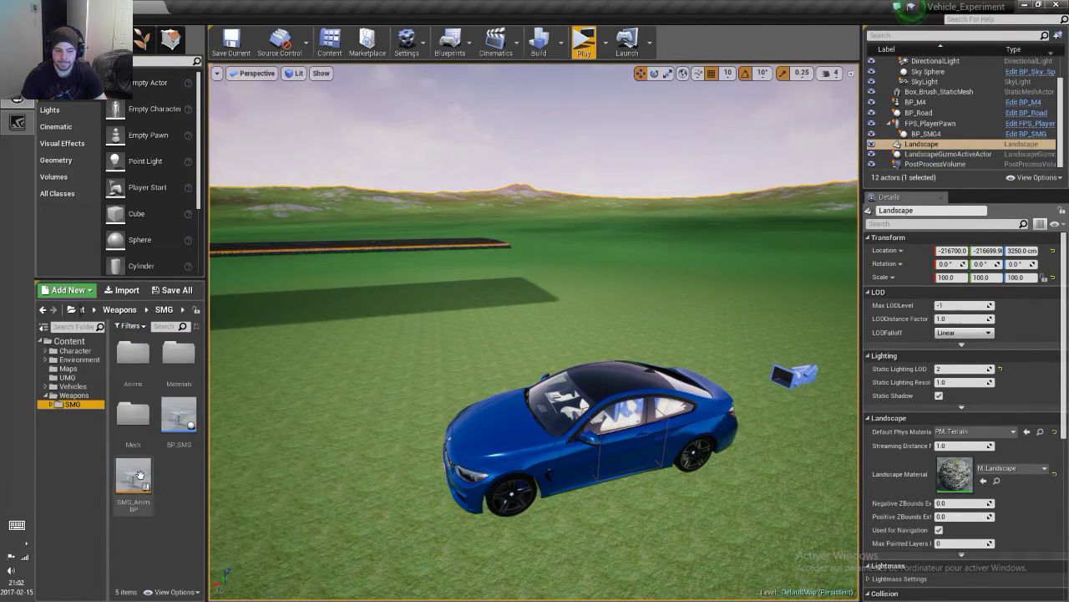
{"action": "left_click", "coordinate": [137, 474]}
{"action": "double_click", "coordinate": [127, 419]}
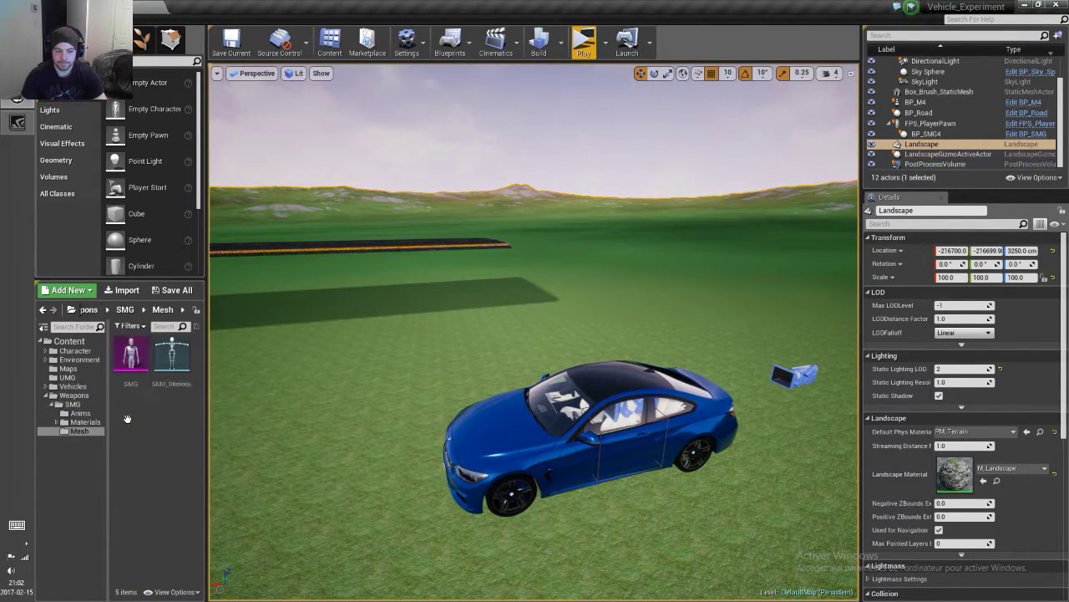
{"action": "double_click", "coordinate": [139, 349]}
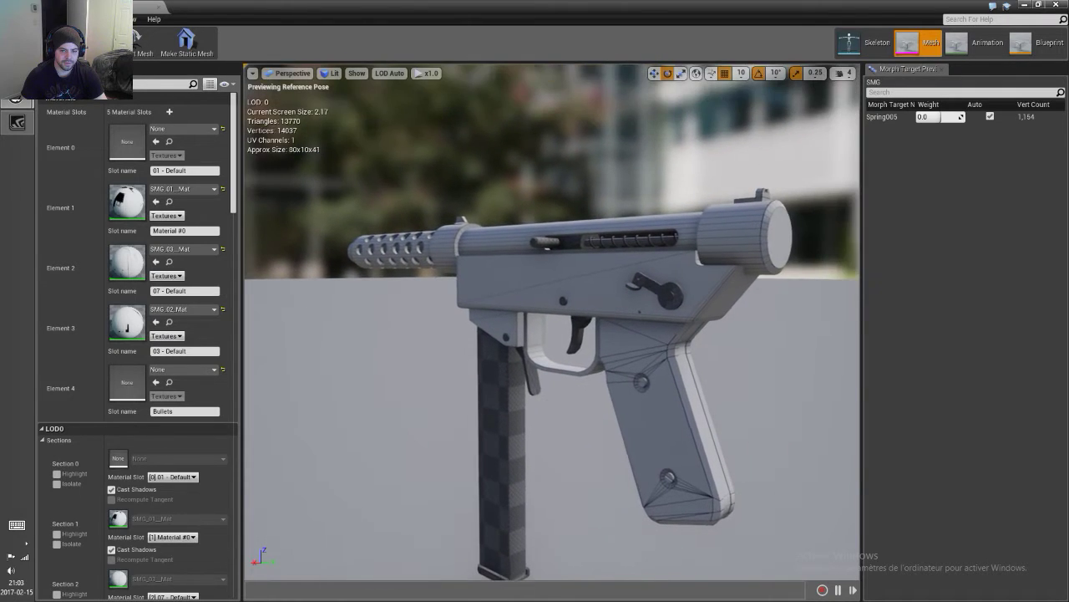
Open SMG_AnimBP and inspect the Fire state's graph within the state machine
{"action": "left_click", "coordinate": [1038, 41]}
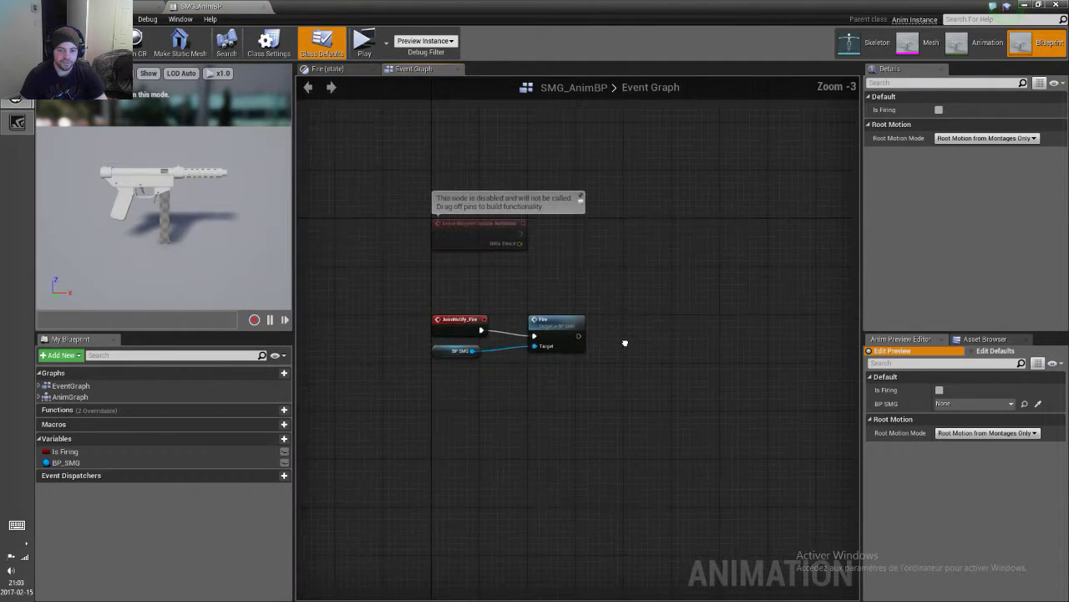
{"action": "left_click", "coordinate": [330, 69]}
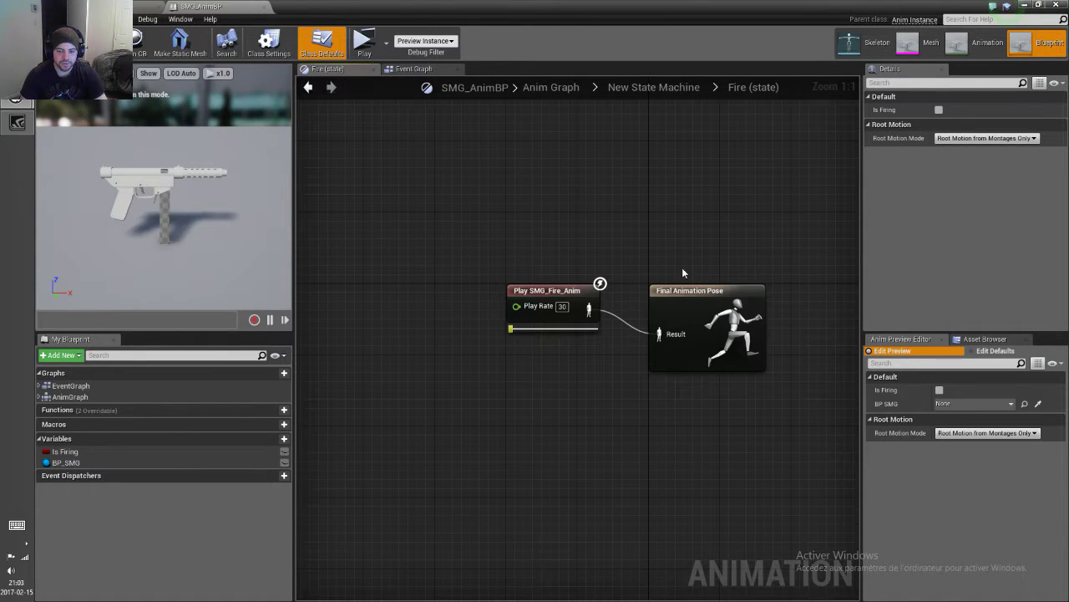
{"action": "left_click", "coordinate": [619, 89]}
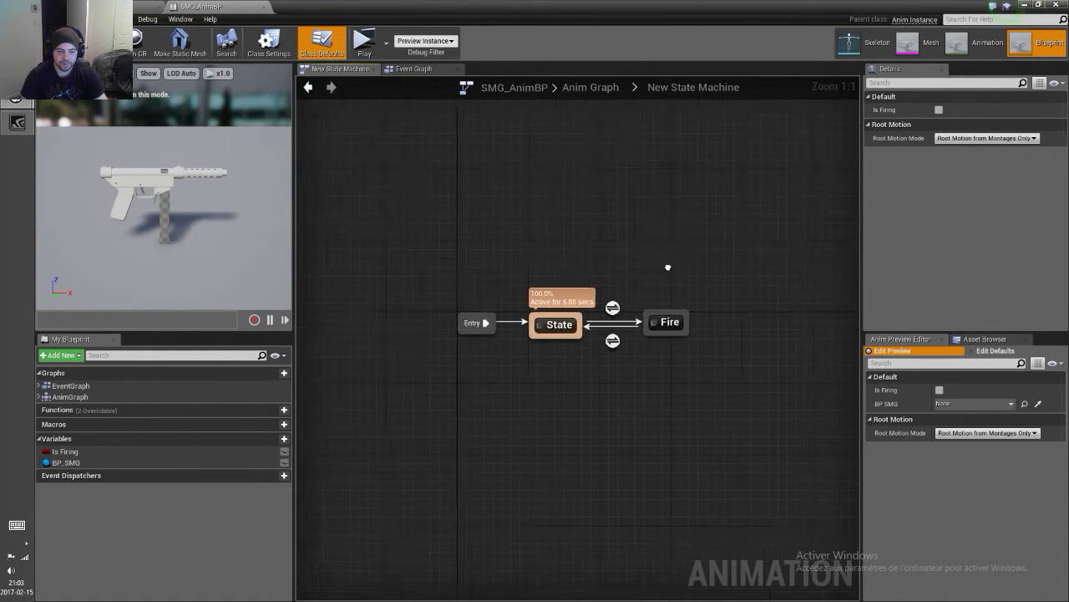
{"action": "scroll", "coordinate": [666, 265], "scroll_direction": "down", "scroll_amount": 1}
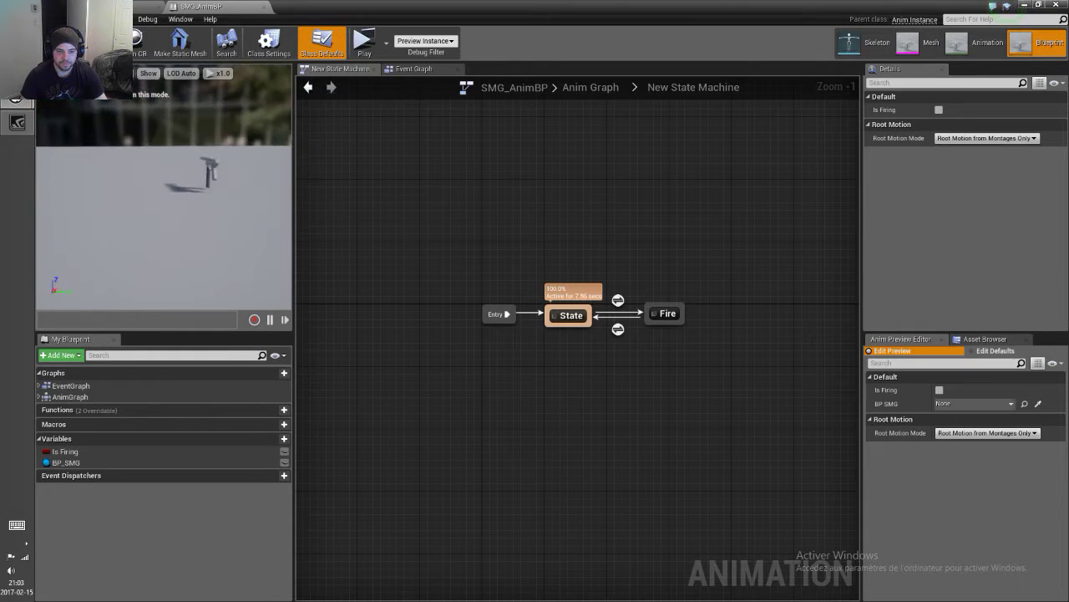
{"action": "scroll", "coordinate": [209, 239], "scroll_direction": "up", "scroll_amount": 3}
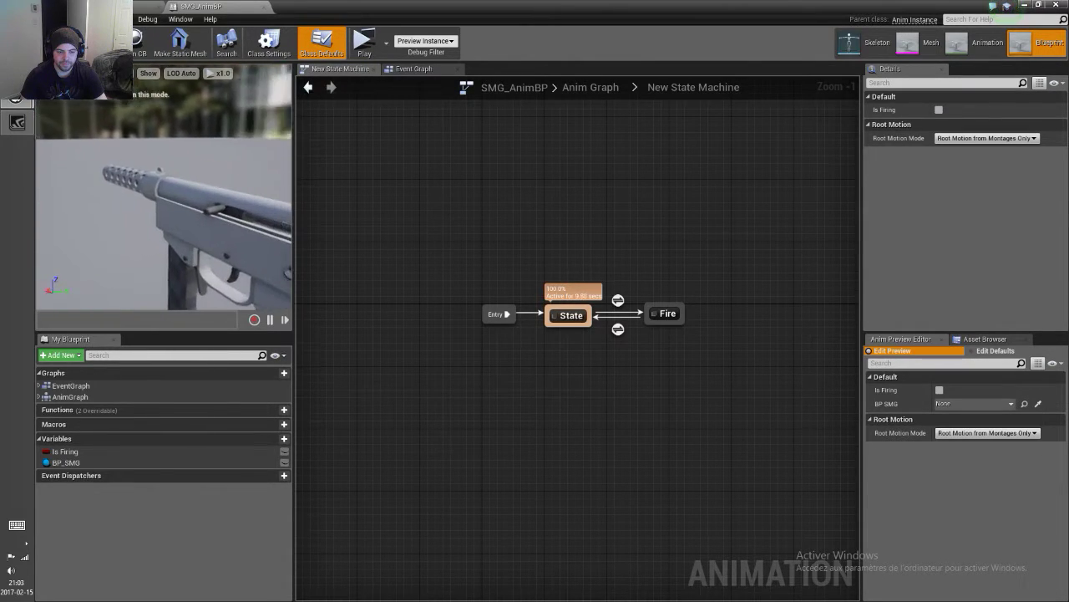
{"action": "scroll", "coordinate": [209, 239], "scroll_direction": "up", "scroll_amount": 3}
Toggle Is Firing on then off to preview the Fire state and return to idle
{"action": "left_click", "coordinate": [940, 390]}
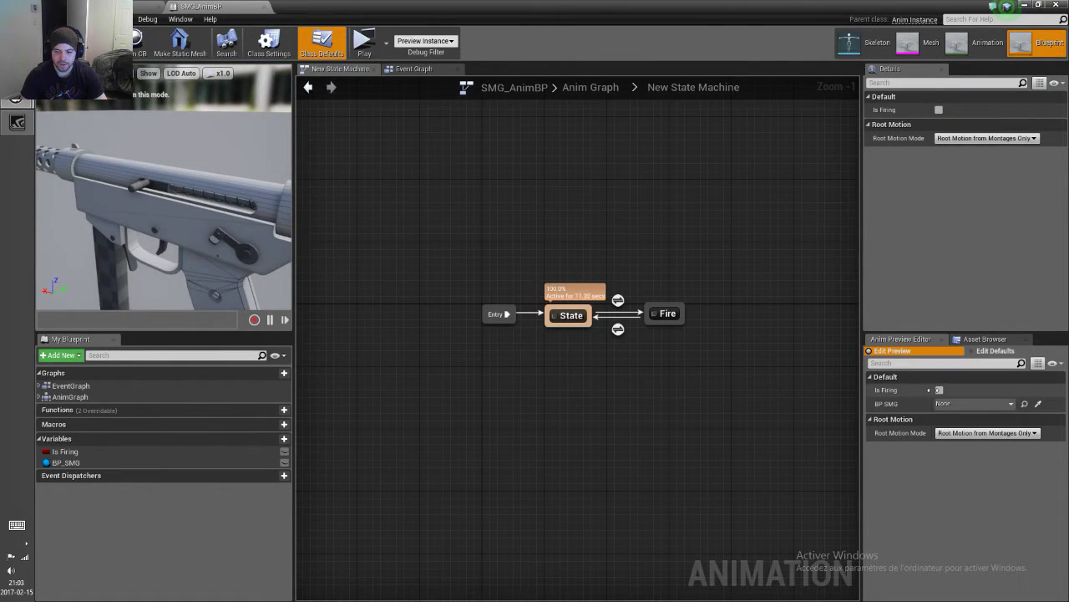
{"action": "left_click", "coordinate": [939, 390]}
{"action": "left_click", "coordinate": [940, 390]}
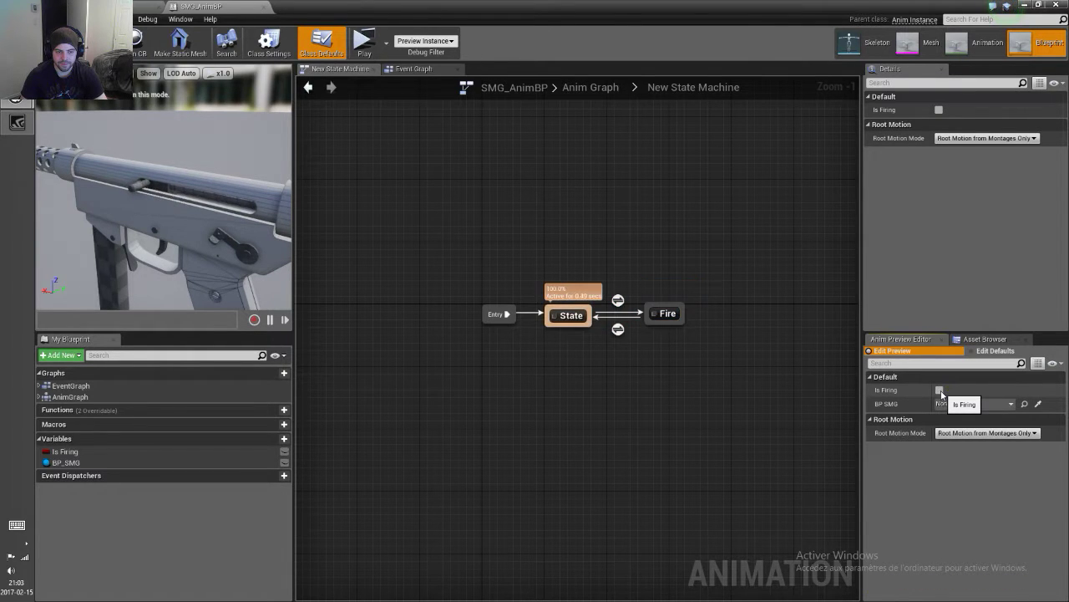
Close SMG_AnimBP, orbit around the blue BMW, and launch a standalone game preview
{"action": "left_click", "coordinate": [1040, 6]}
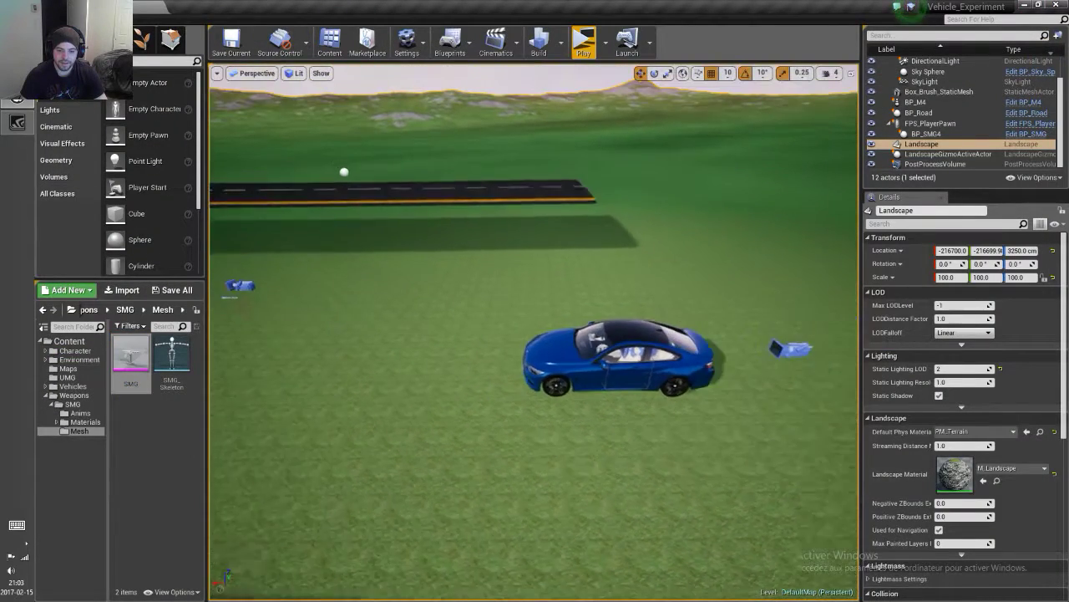
{"action": "right_click_drag", "start_coordinate": [535, 334], "coordinate": [468, 334]}
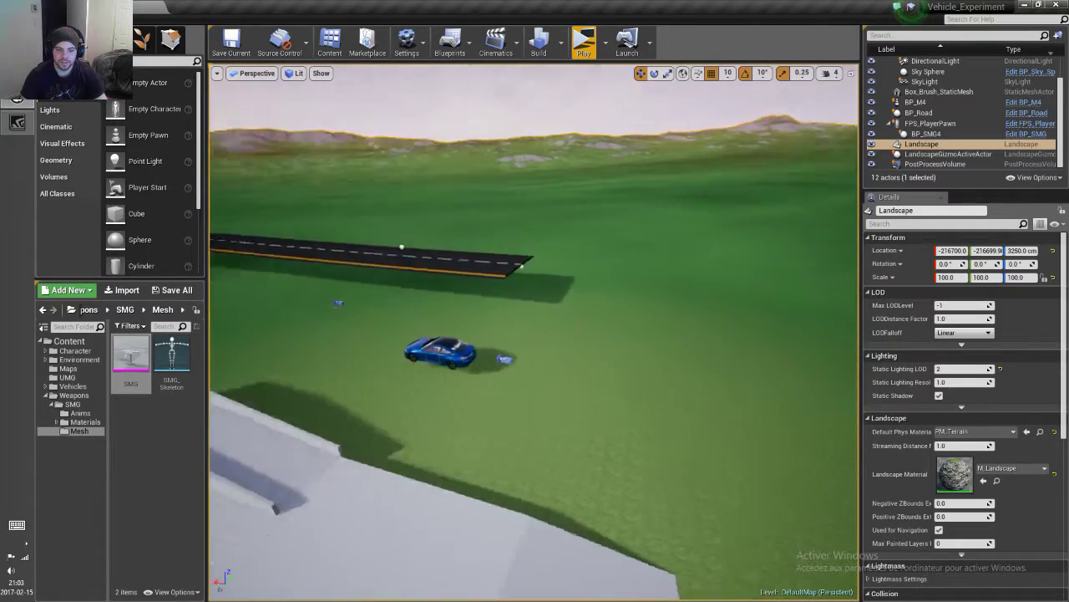
{"action": "mouse_move", "coordinate": [535, 334]}
{"action": "right_mouse_down"}
{"action": "mouse_move", "coordinate": [518, 342]}
{"action": "mouse_move", "coordinate": [534, 317]}
{"action": "mouse_move", "coordinate": [535, 385]}
{"action": "right_mouse_up"}
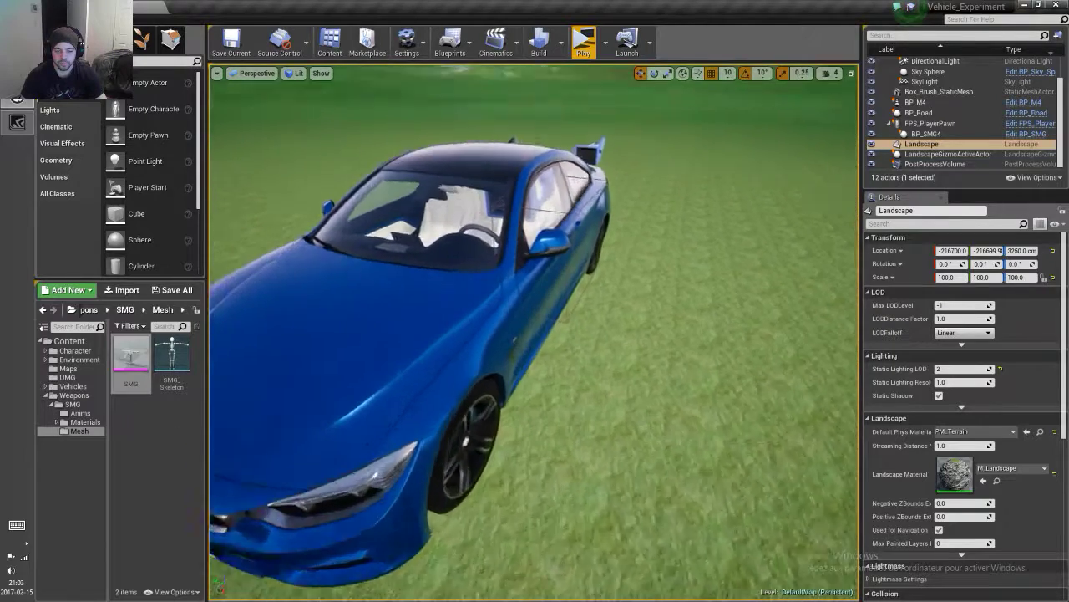
{"action": "right_click_drag", "start_coordinate": [535, 334], "coordinate": [535, 284]}
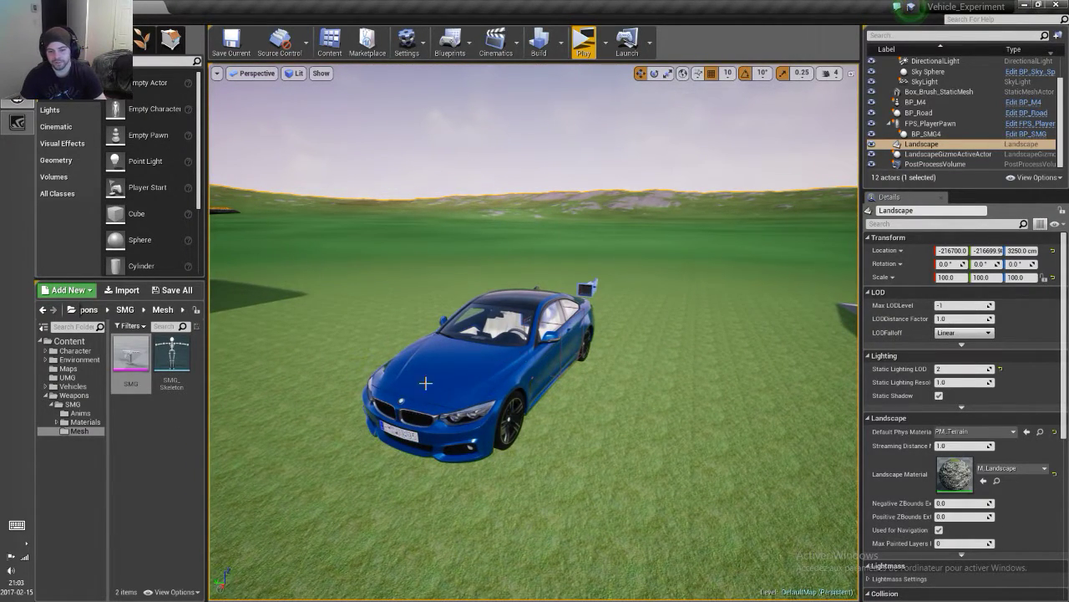
{"action": "right_click_drag", "start_coordinate": [535, 334], "coordinate": [585, 334]}
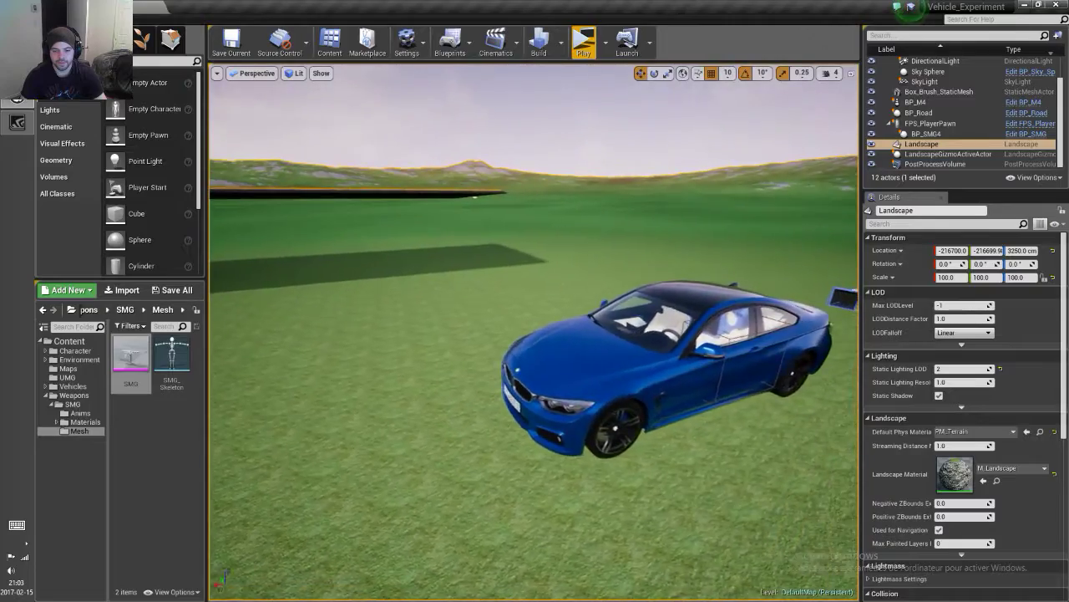
{"action": "key", "text": "w"}
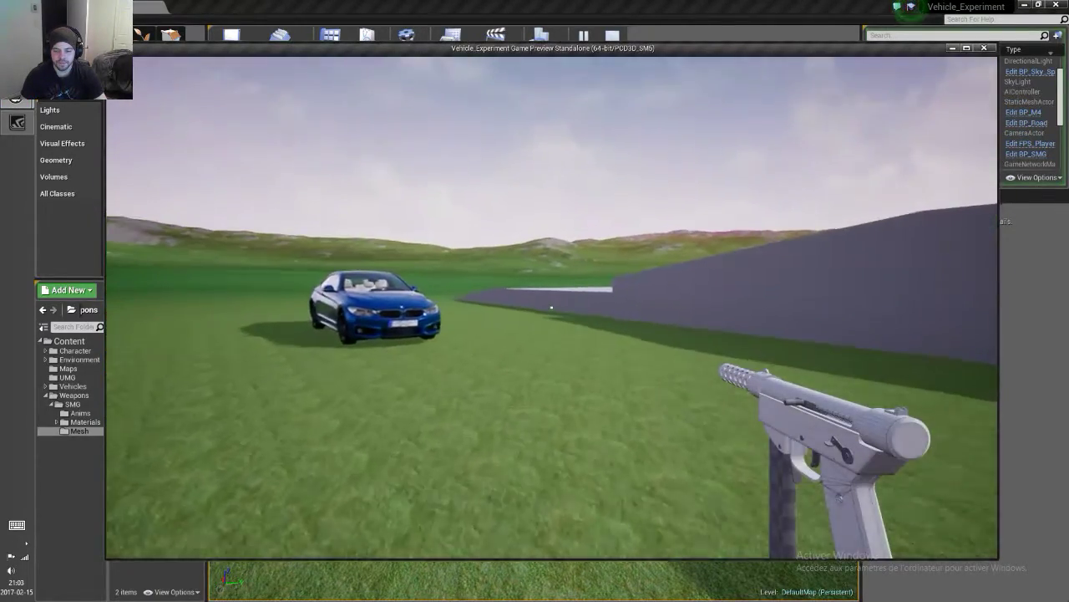
Aim and fire the SMG at the grey wall, then walk to the blue BMW and get in
{"action": "right_click", "coordinate": [552, 307]}
{"action": "right_click", "coordinate": [552, 307]}
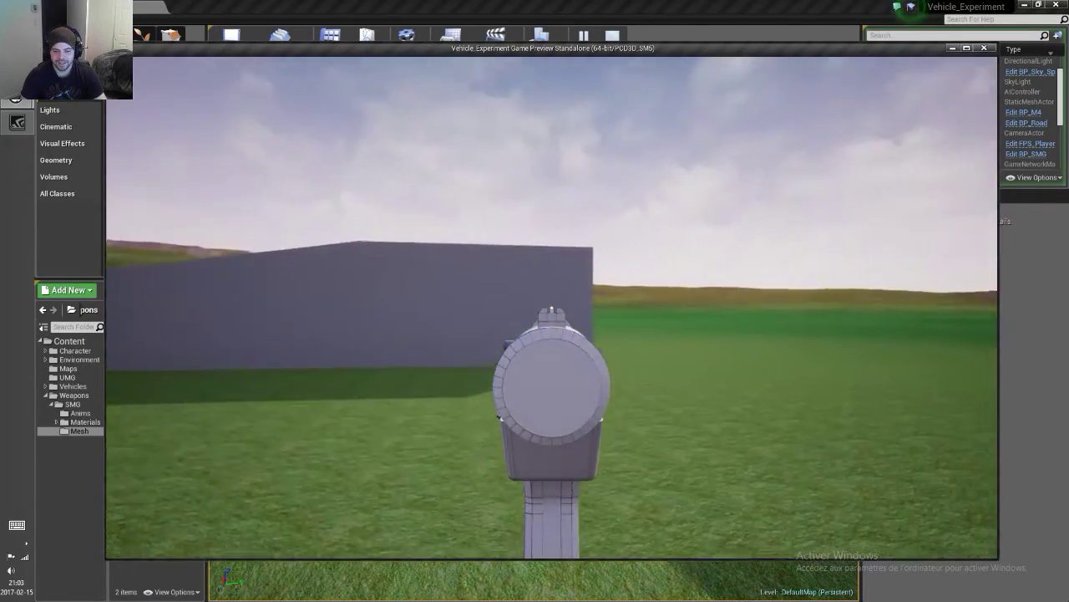
{"action": "left_click", "coordinate": [552, 308]}
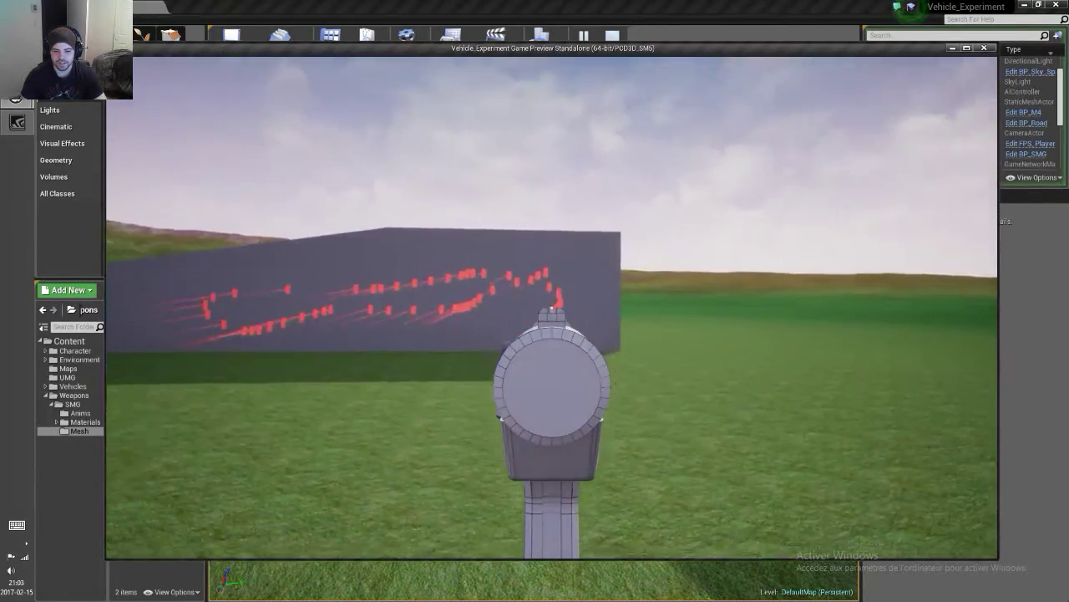
{"action": "left_click", "coordinate": [551, 307]}
{"action": "key", "text": "w"}
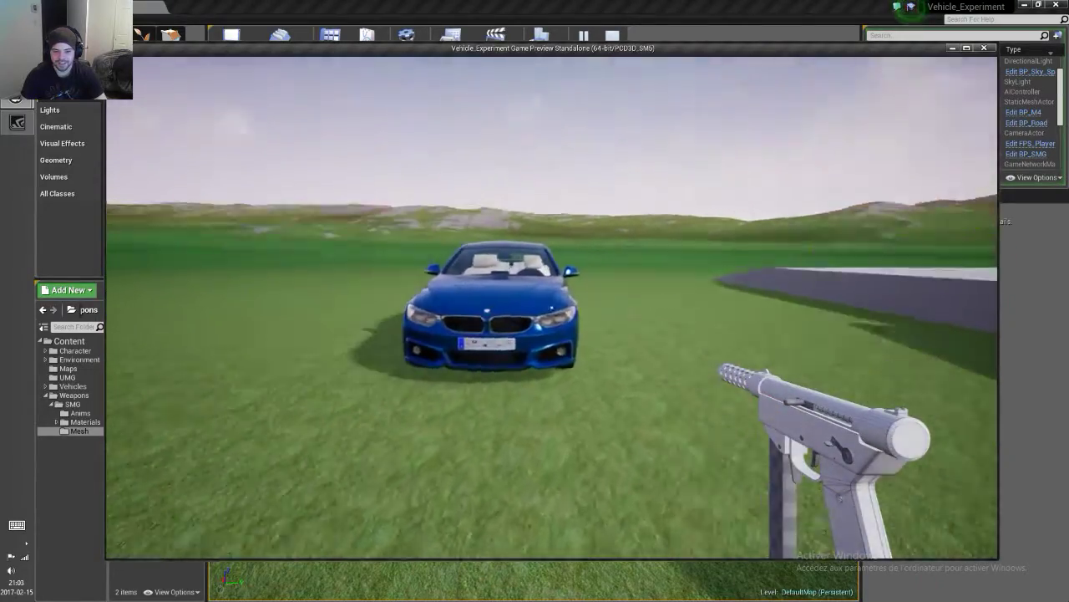
{"action": "key", "text": "e"}
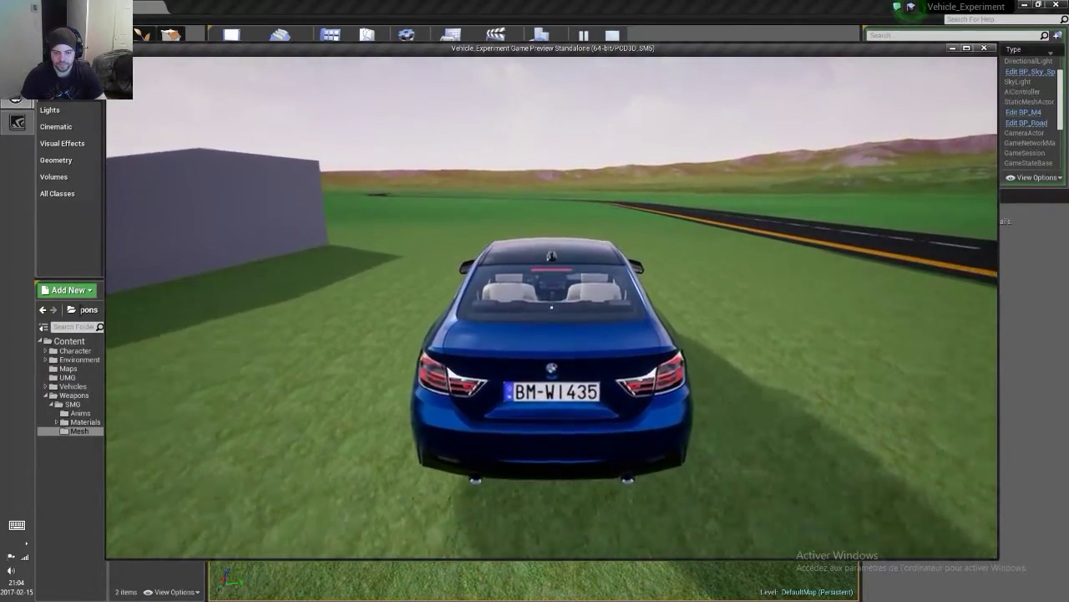
Drive the blue BMW across the grass onto the road, then stop the preview with Esc
{"action": "key", "text": "w"}
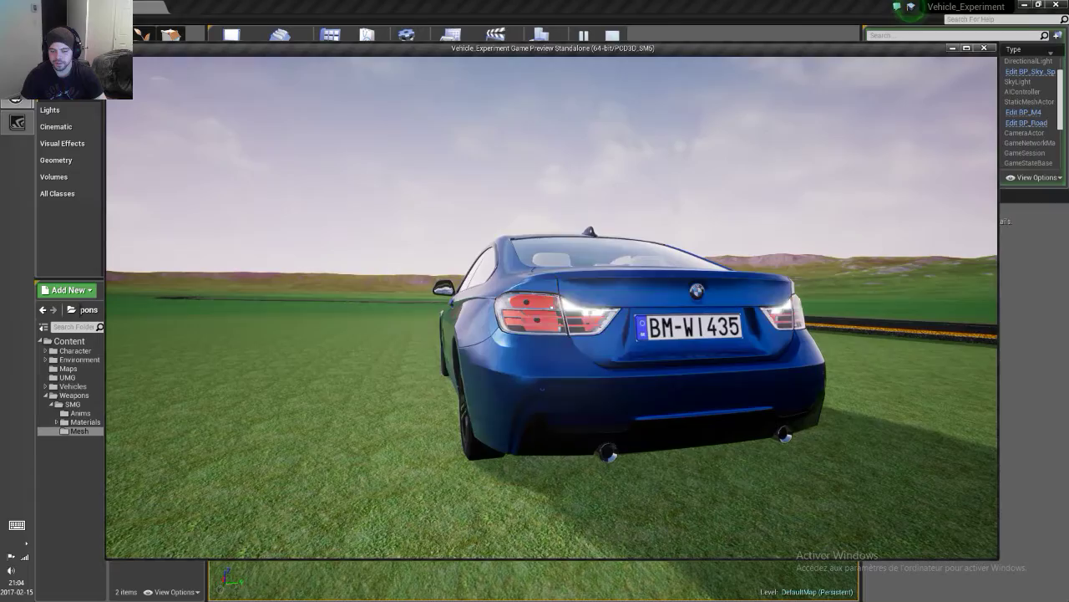
{"action": "key", "text": "w"}
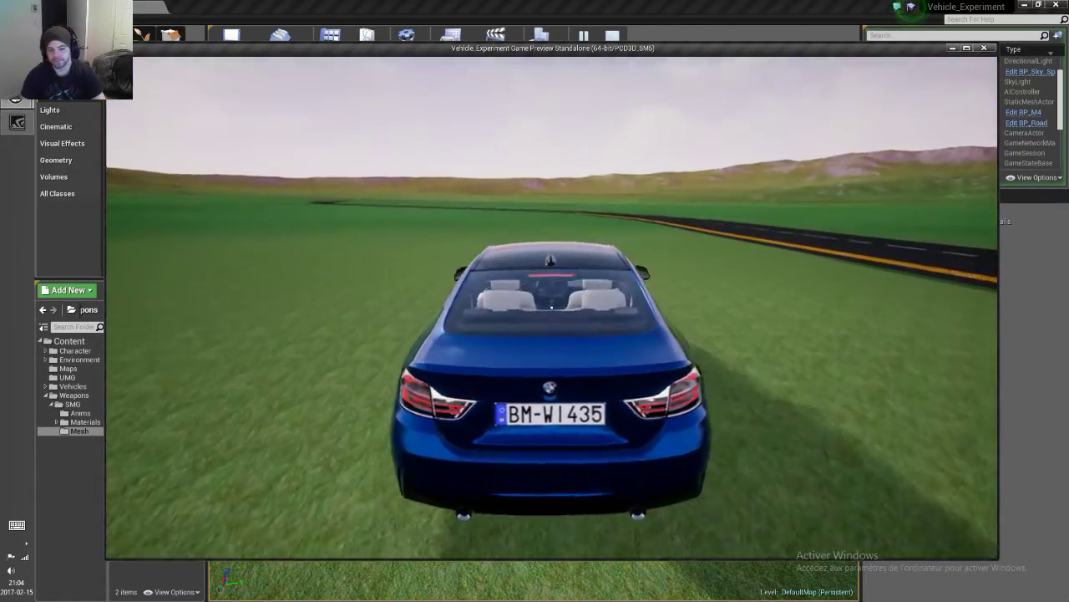
{"action": "key", "text": "a"}
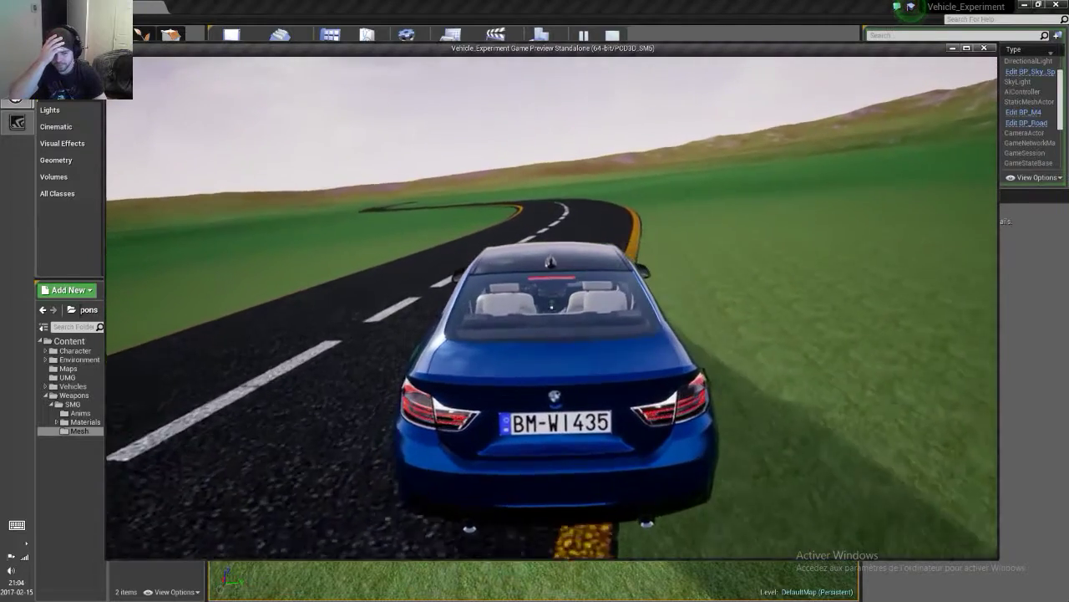
{"action": "key", "text": "Escape"}
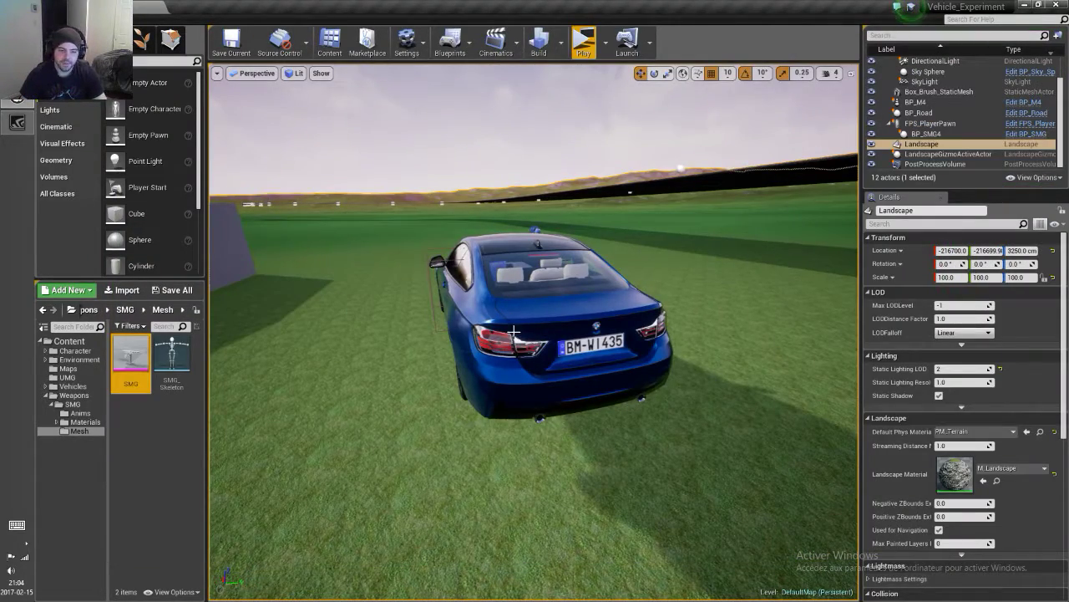
Save the level, go to Content > Vehicles > BMW_M4 > Setup, and bring up the new-asset menu
{"action": "left_click", "coordinate": [231, 40]}
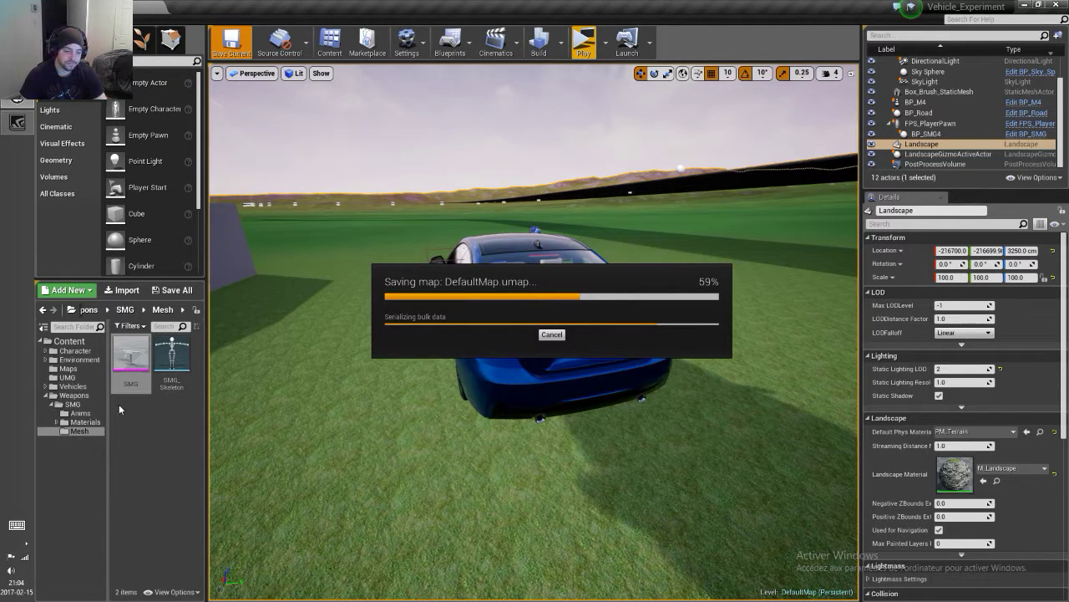
{"action": "left_click", "coordinate": [76, 386]}
{"action": "double_click", "coordinate": [177, 359]}
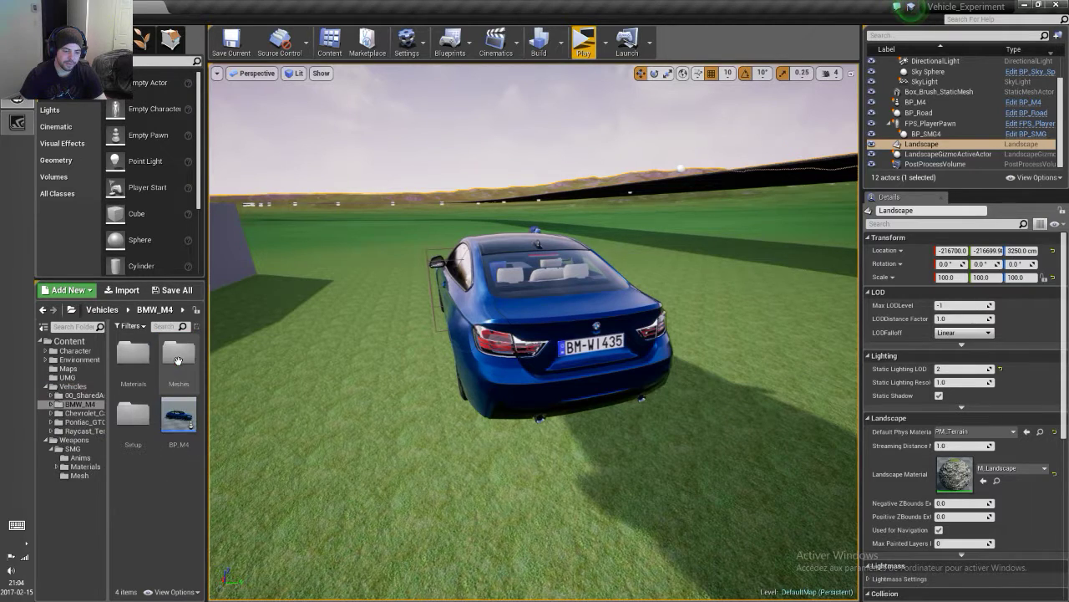
{"action": "double_click", "coordinate": [132, 421]}
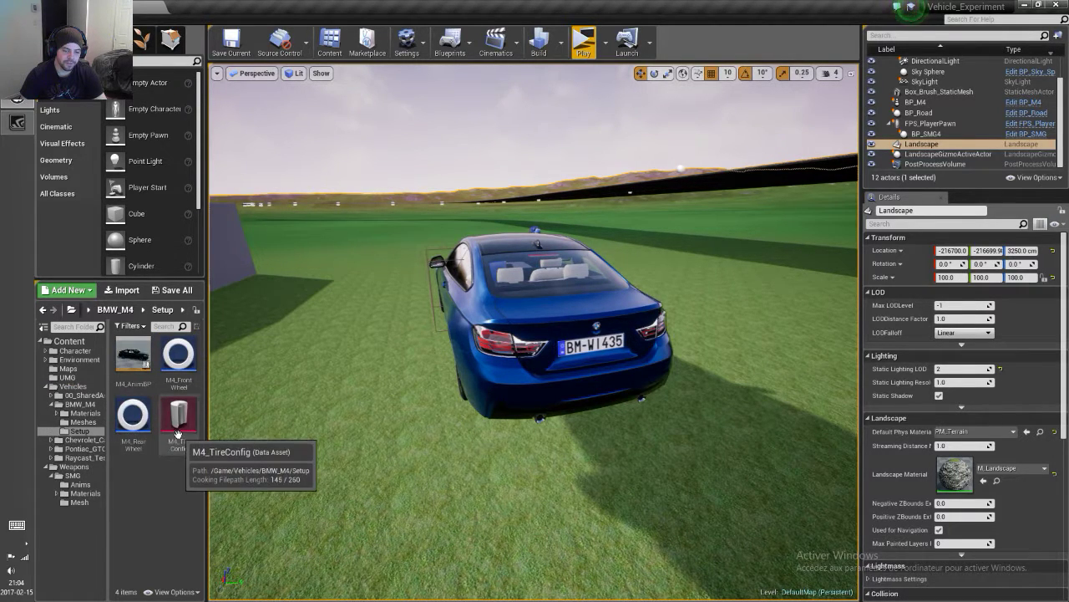
{"action": "right_click", "coordinate": [160, 496]}
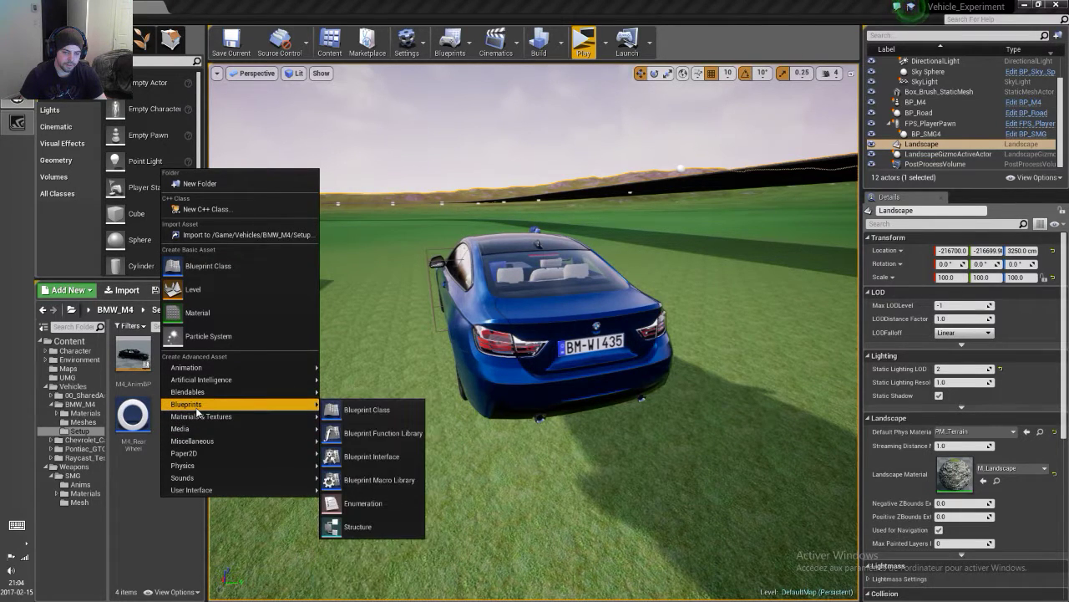
{"action": "mouse_move", "coordinate": [192, 440]}
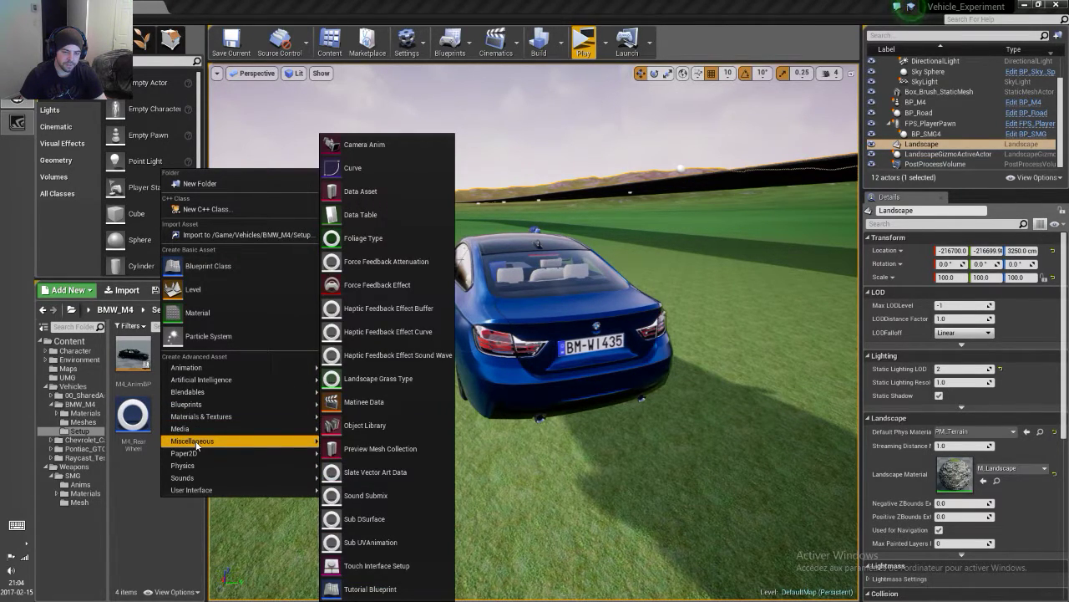
Check TireConfig in the Miscellaneous > Data Asset class picker, close it, and select M4_TireConfig
{"action": "left_click", "coordinate": [373, 192]}
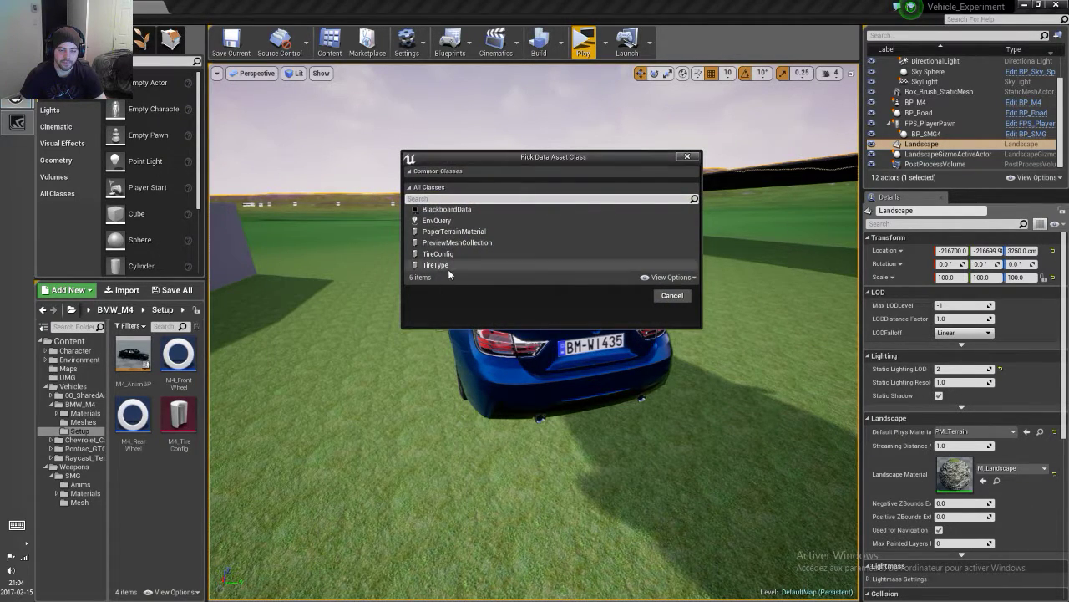
{"action": "mouse_move", "coordinate": [436, 265]}
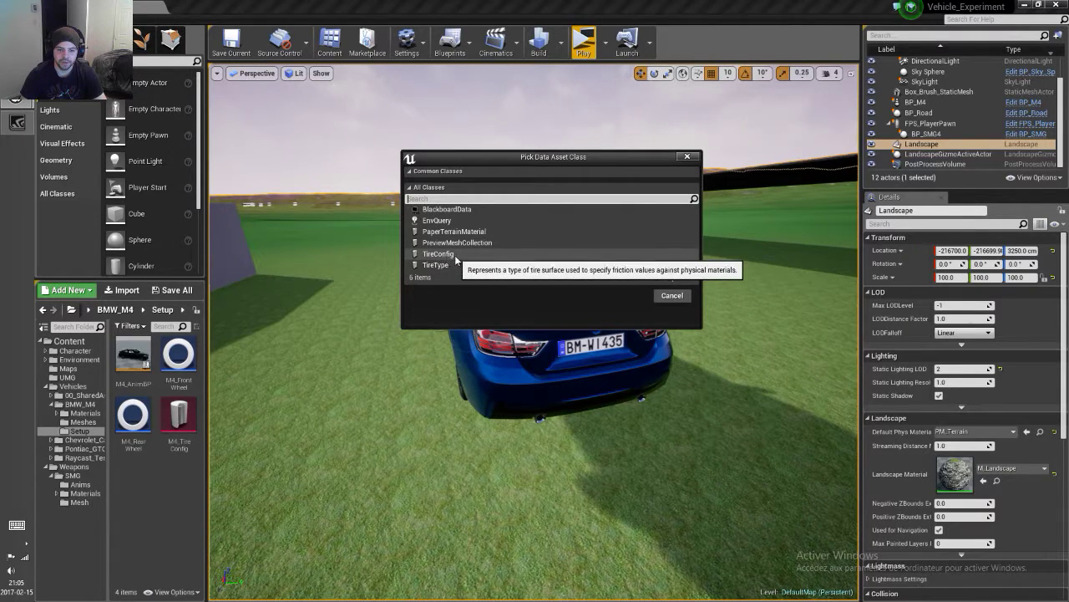
{"action": "left_click", "coordinate": [438, 254]}
{"action": "left_click", "coordinate": [673, 295]}
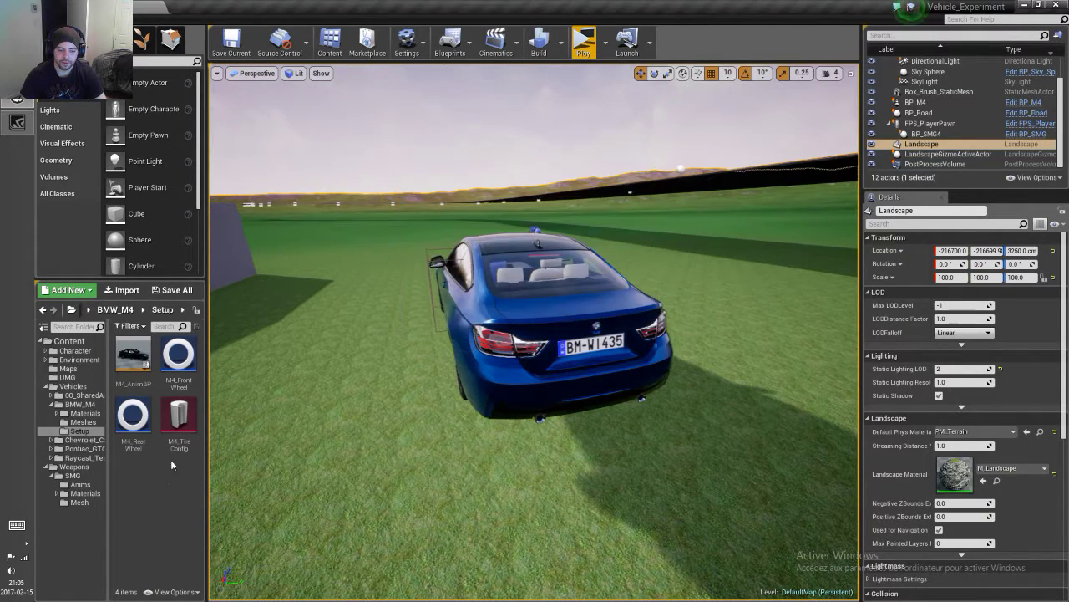
{"action": "left_click", "coordinate": [193, 419]}
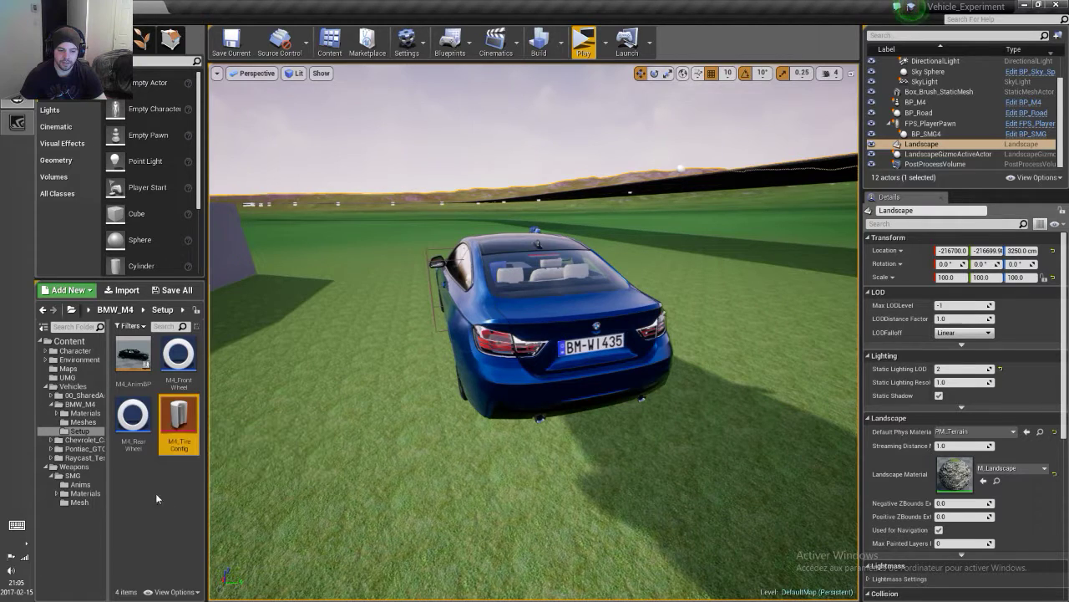
{"action": "double_click", "coordinate": [179, 440]}
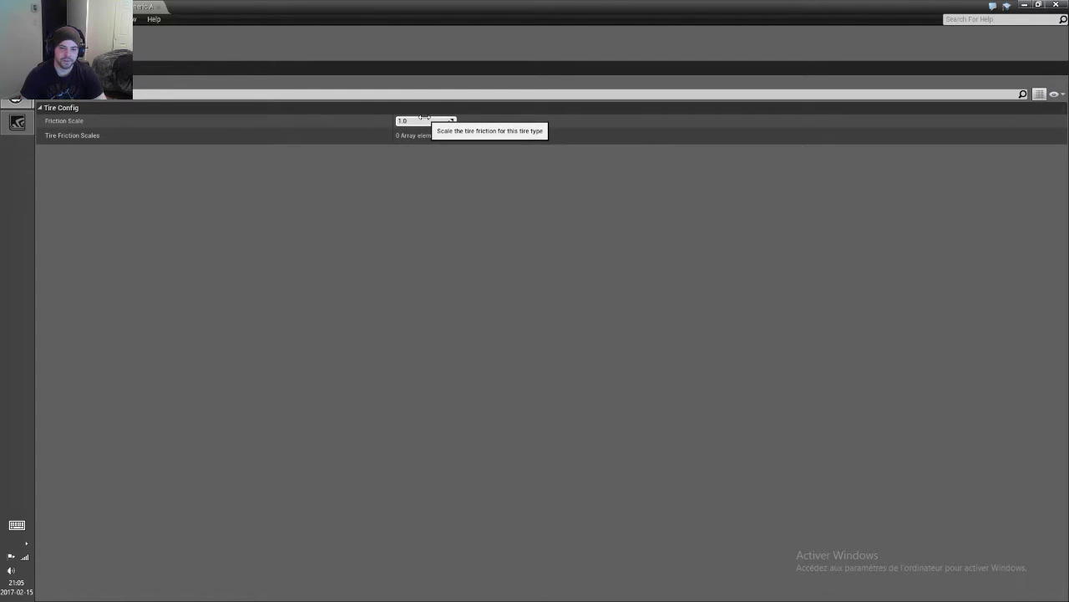
{"action": "left_click", "coordinate": [1056, 5]}
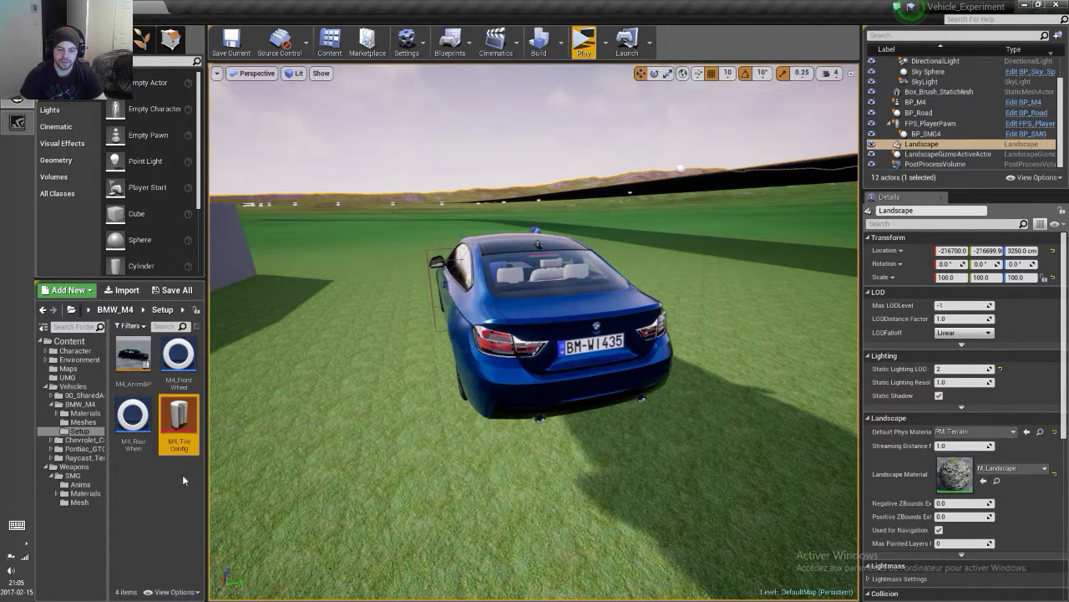
{"action": "double_click", "coordinate": [133, 415]}
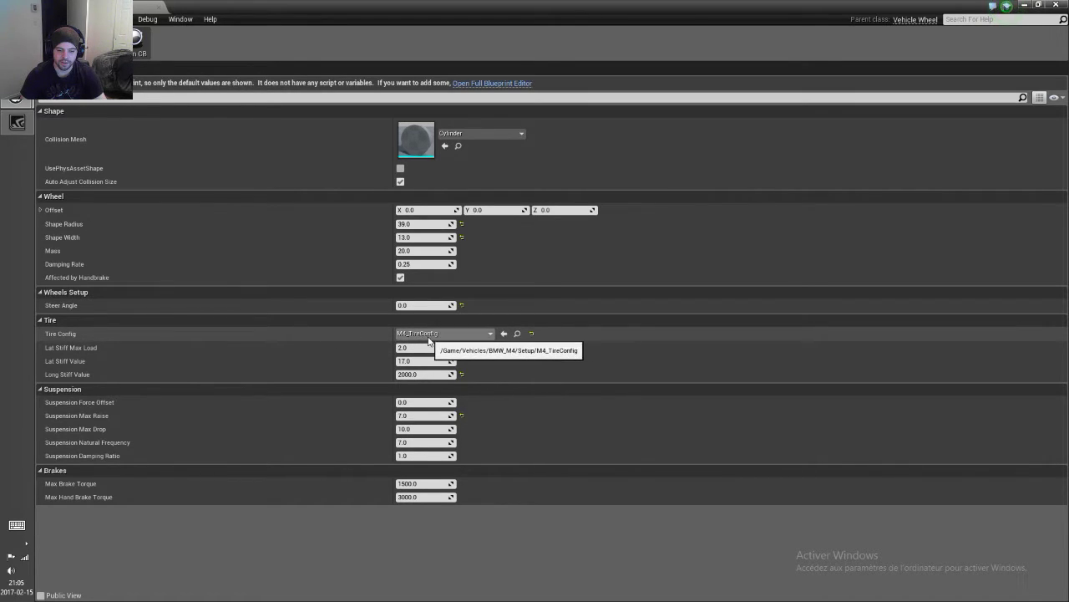
{"action": "left_click", "coordinate": [1053, 5]}
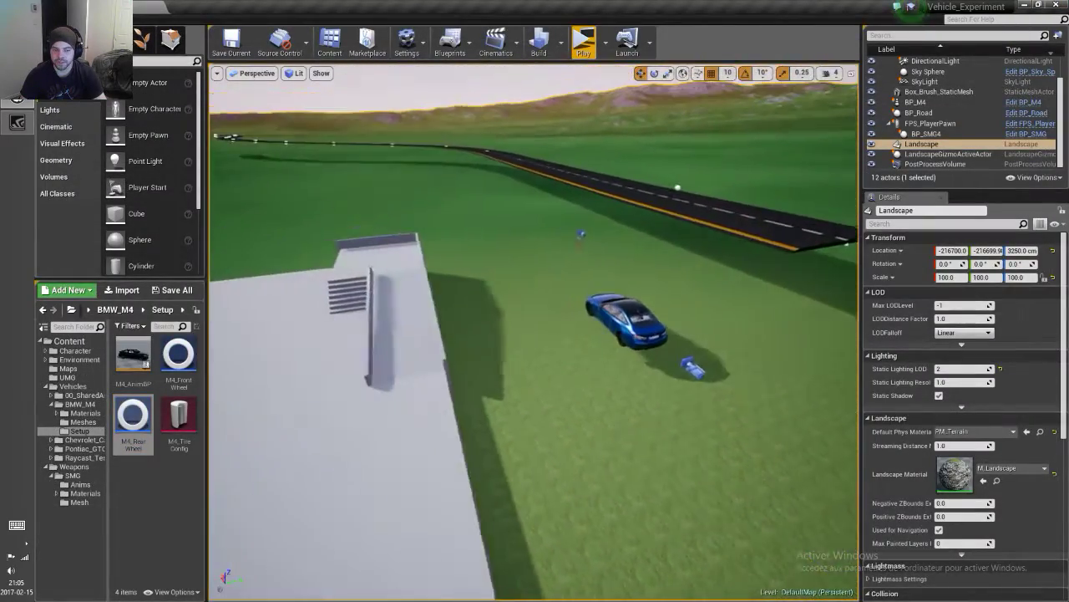